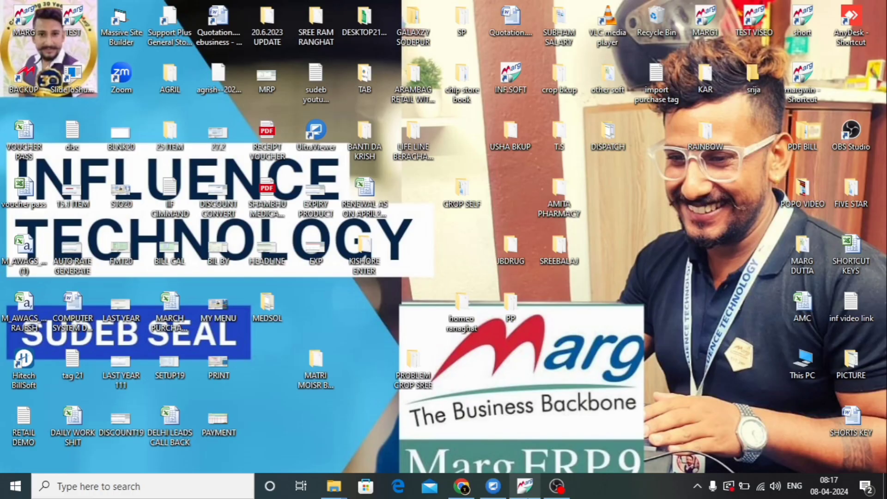
Switch to Marg ERP, leave the open sale bill list and open the Modify Bill function for sales.
{"action": "left_click", "coordinate": [530, 495]}
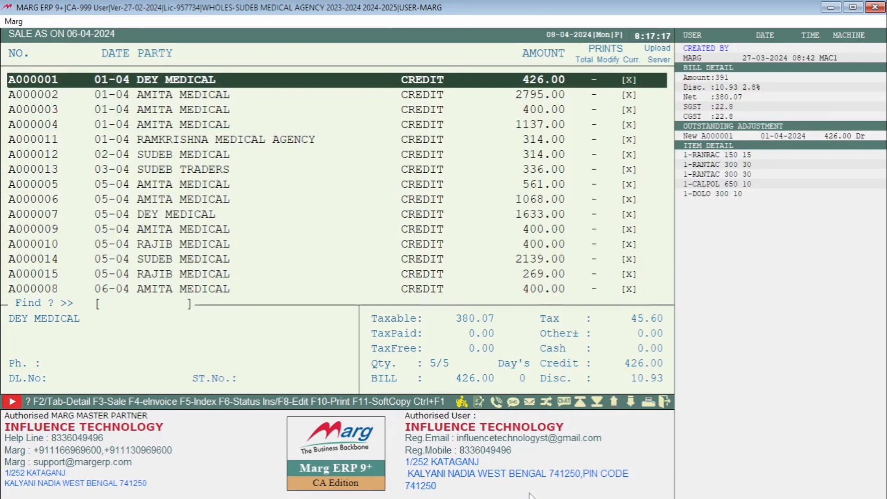
{"action": "key", "text": "Escape"}
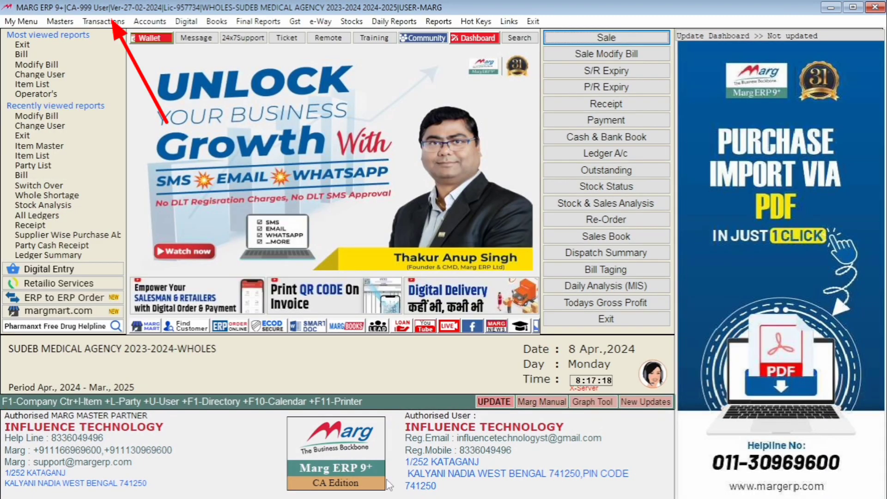
{"action": "left_click", "coordinate": [105, 23]}
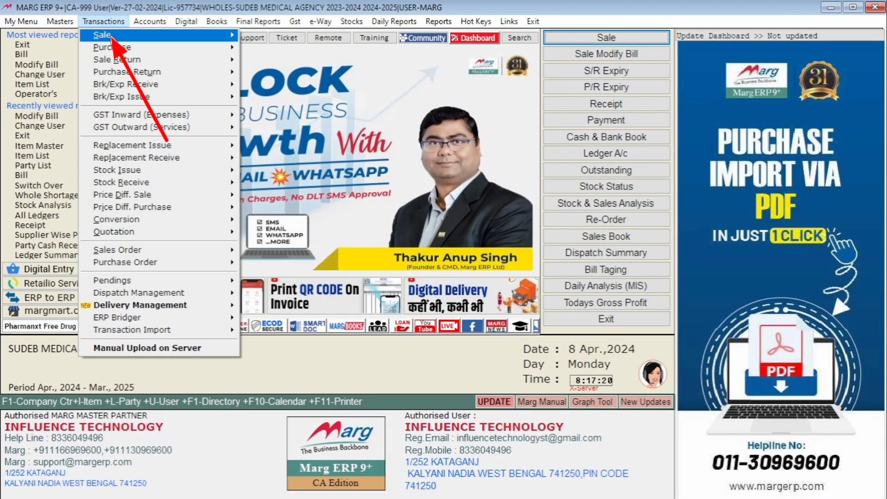
{"action": "mouse_move", "coordinate": [113, 37]}
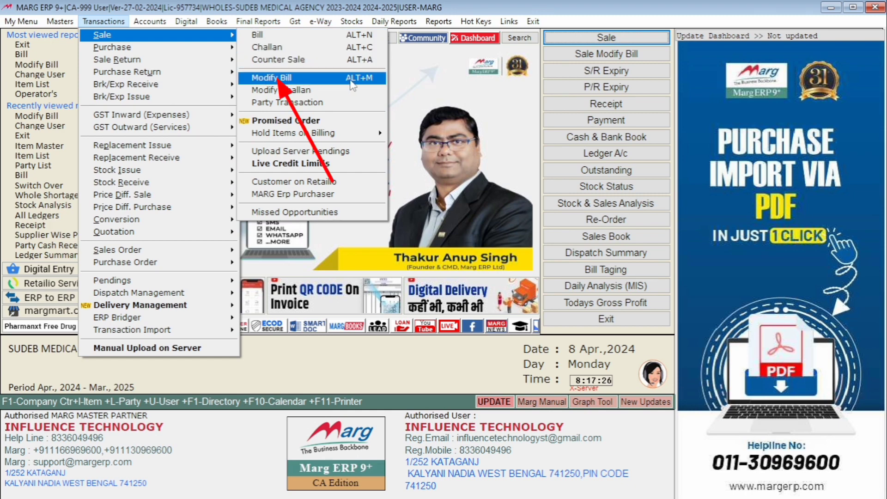
{"action": "left_click", "coordinate": [330, 79]}
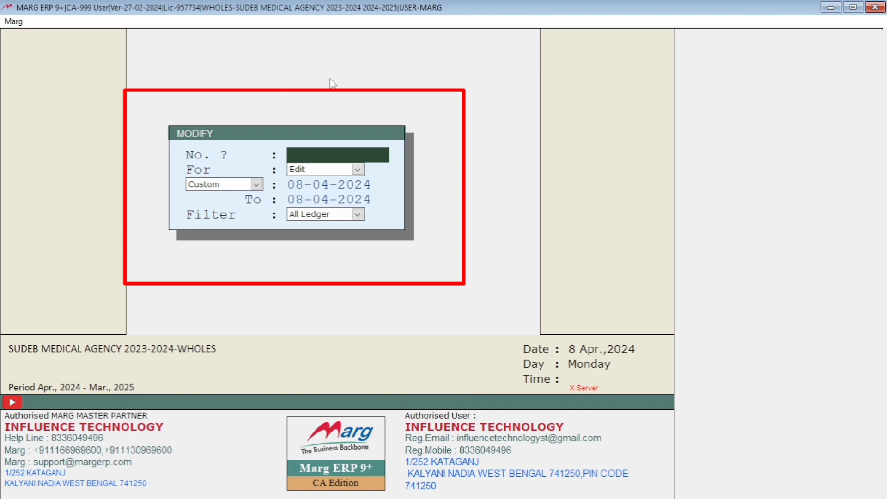
Leave the bill number blank, keep the purpose as Edit and set the period to All Time.
{"action": "key", "text": "Return"}
{"action": "key", "text": "Return"}
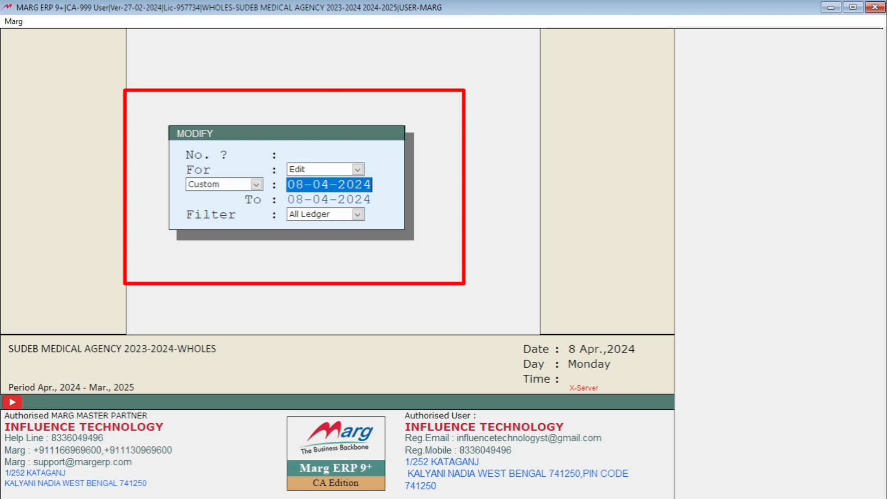
{"action": "key", "text": "Escape"}
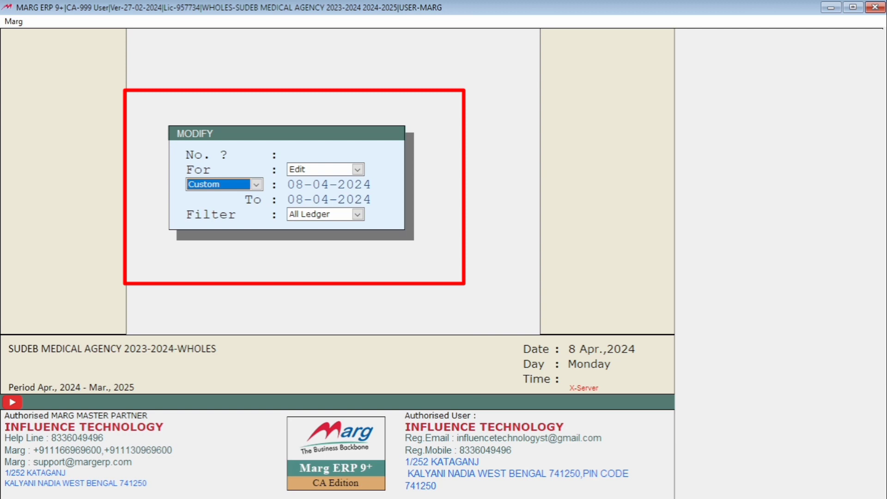
{"action": "key", "text": "Up"}
{"action": "key", "text": "Return"}
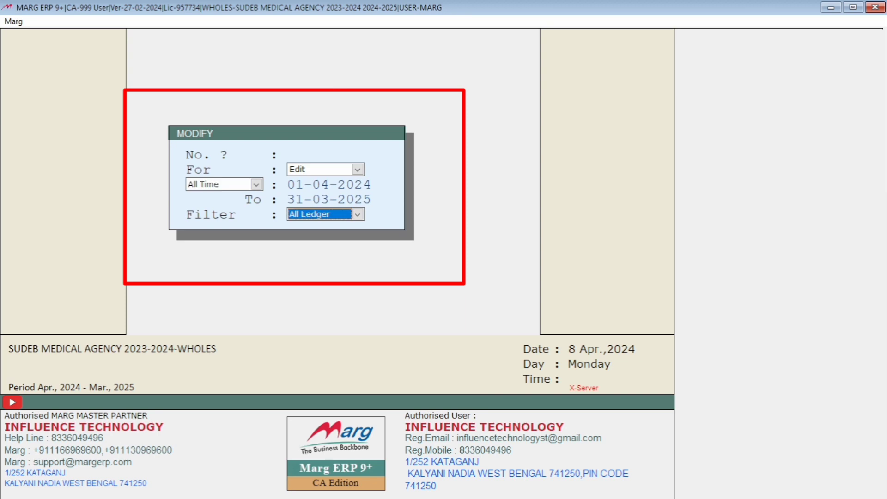
{"action": "key", "text": "Return"}
{"action": "key", "text": "space"}
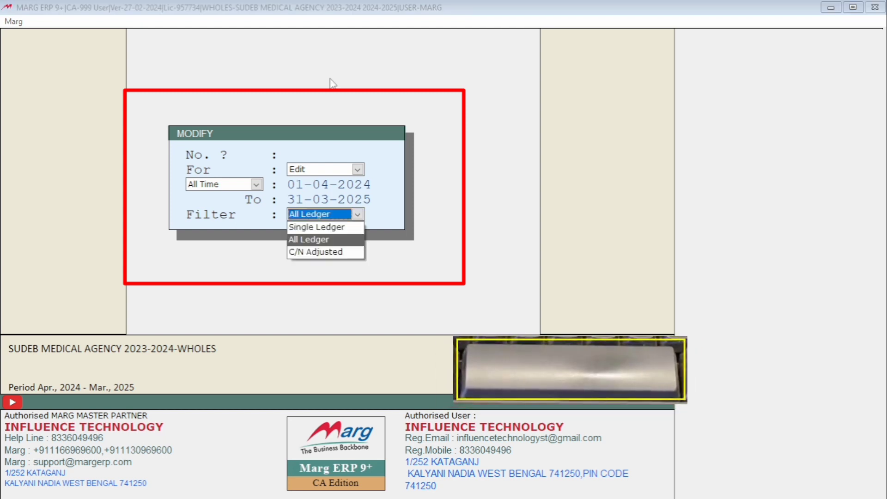
{"action": "key", "text": "Up"}
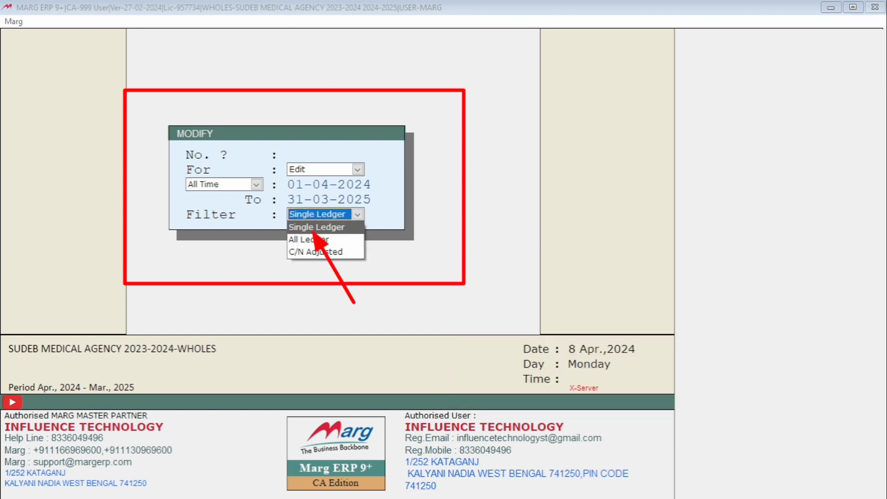
{"action": "key", "text": "Return"}
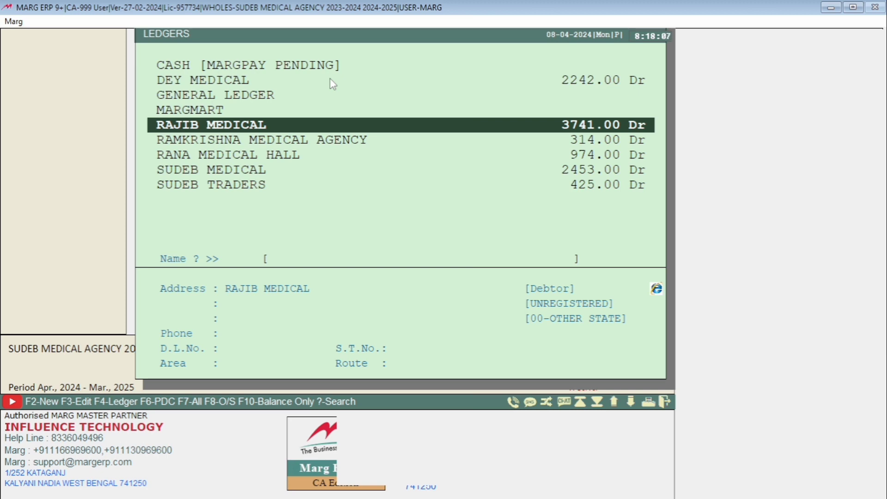
{"action": "key", "text": "Escape"}
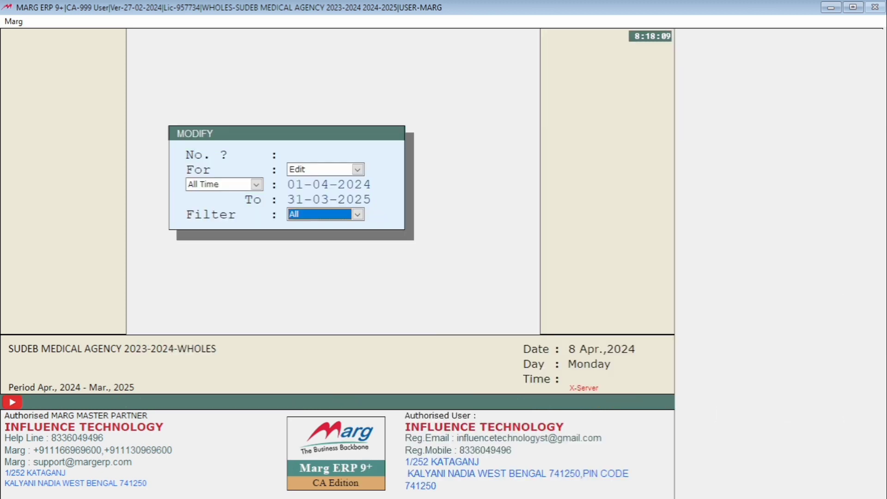
Set the filter to All Ledger and bring up the sale bill list.
{"action": "key", "text": "Down"}
{"action": "key", "text": "Return"}
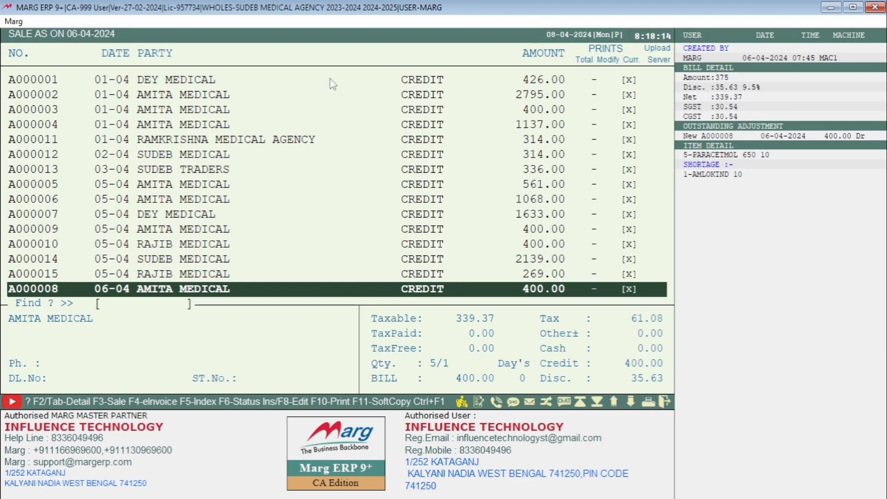
Look through the whole sale bill list from the last bill up to the first and back.
{"action": "key", "text": "Up"}
{"action": "key", "text": "Up"}
{"action": "key", "text": "Up"}
{"action": "key", "text": "Up"}
{"action": "key", "text": "Up"}
{"action": "key", "text": "Up"}
{"action": "key", "text": "Up"}
{"action": "key", "text": "Up"}
{"action": "key", "text": "Up"}
{"action": "key", "text": "Up"}
{"action": "key", "text": "Up"}
{"action": "key", "text": "Up"}
{"action": "key", "text": "Up"}
{"action": "key", "text": "Up"}
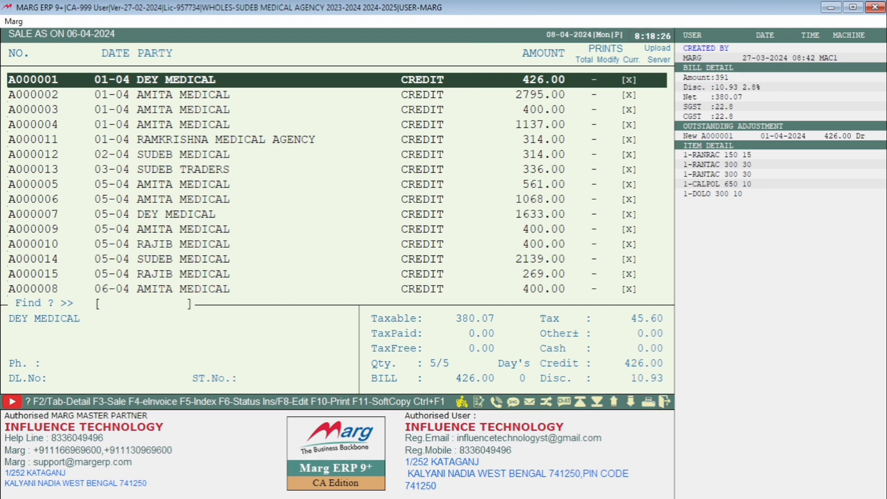
{"action": "key", "text": "Down"}
{"action": "key", "text": "Down"}
{"action": "key", "text": "Down"}
{"action": "key", "text": "Down"}
{"action": "key", "text": "Down"}
{"action": "key", "text": "Down"}
{"action": "key", "text": "Down"}
{"action": "key", "text": "Down"}
{"action": "key", "text": "Down"}
{"action": "key", "text": "Down"}
{"action": "key", "text": "Down"}
{"action": "key", "text": "Down"}
{"action": "key", "text": "Down"}
{"action": "key", "text": "Down"}
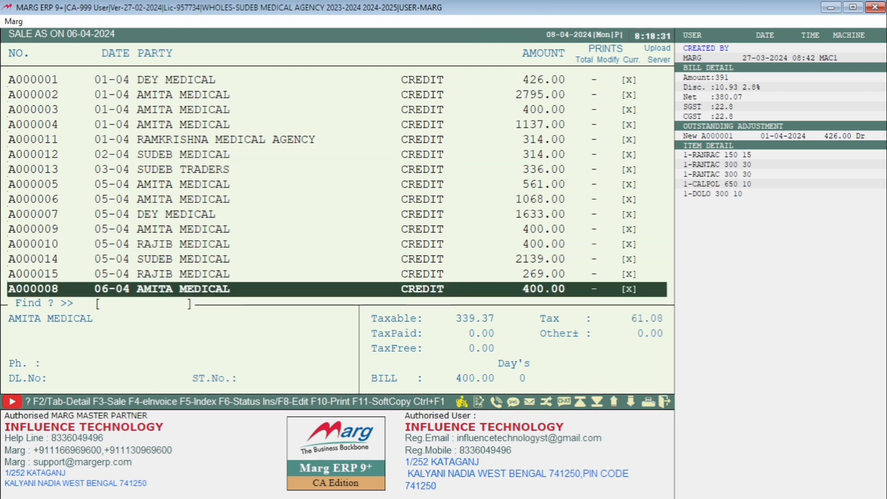
Examine the user, tax and item details of individual bills from A000015 up to A000013 and A000005.
{"action": "key", "text": "Up"}
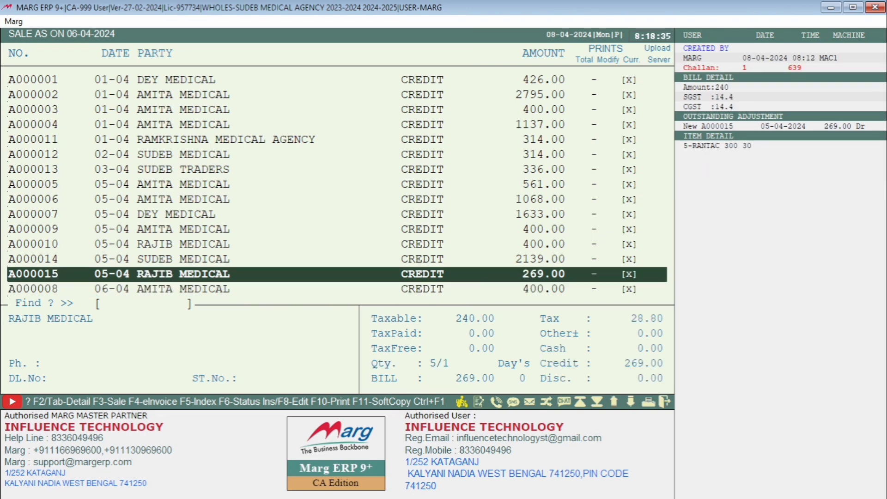
{"action": "key", "text": "Up"}
{"action": "key", "text": "Down"}
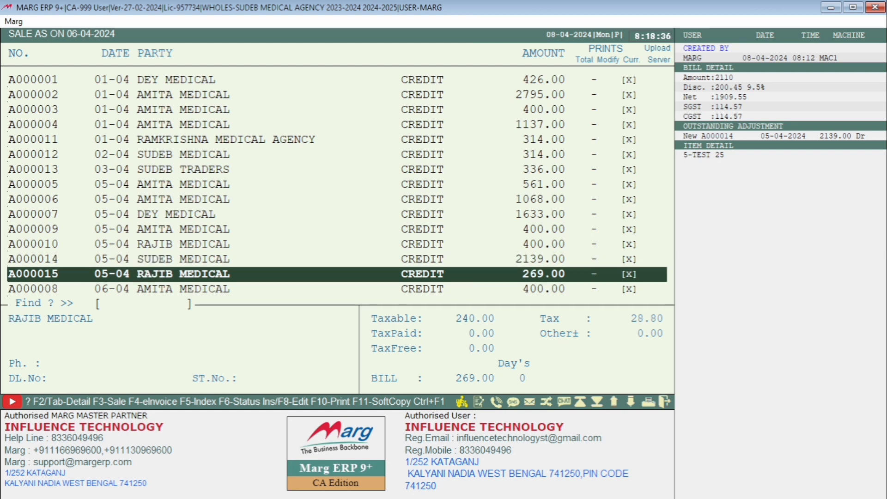
{"action": "key", "text": "Down"}
{"action": "key", "text": "Up"}
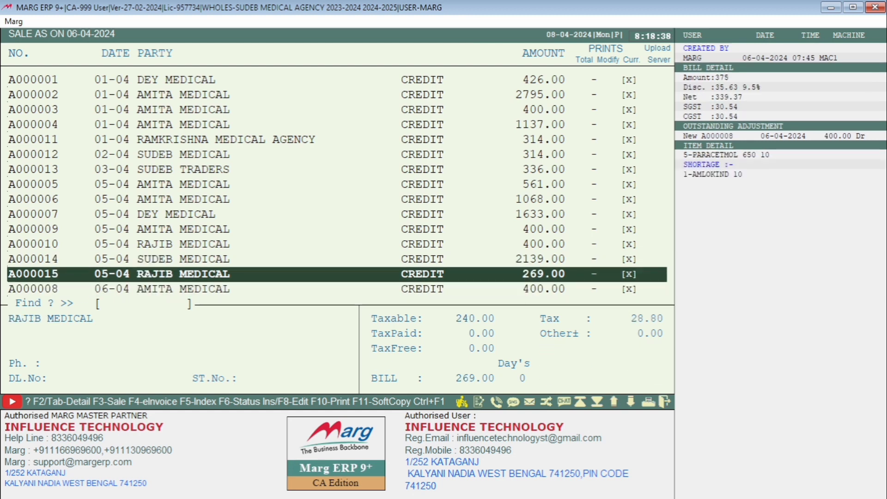
{"action": "key", "text": "Up"}
{"action": "key", "text": "Up"}
{"action": "key", "text": "Up"}
{"action": "key", "text": "Up"}
{"action": "key", "text": "Up"}
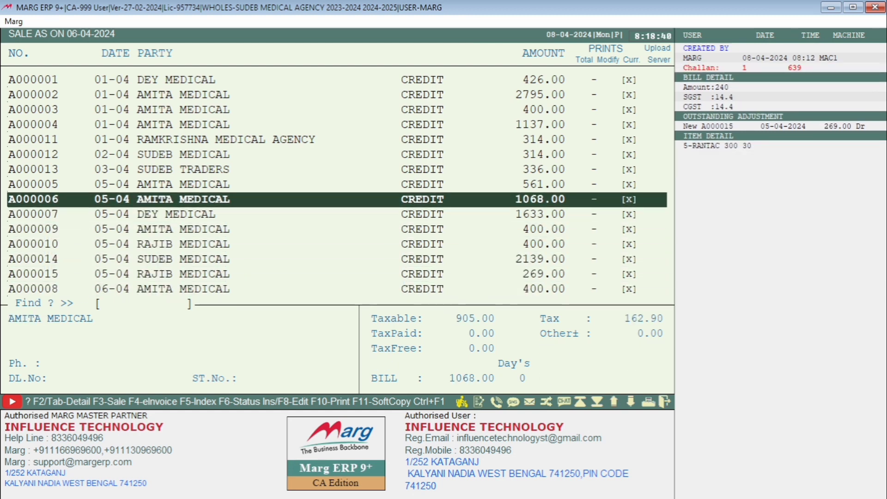
{"action": "key", "text": "Up"}
{"action": "key", "text": "Up"}
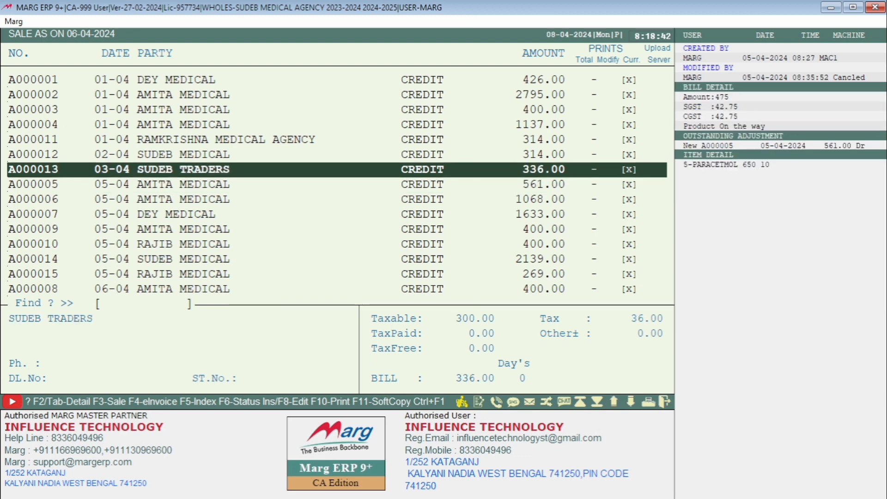
{"action": "key", "text": "Down"}
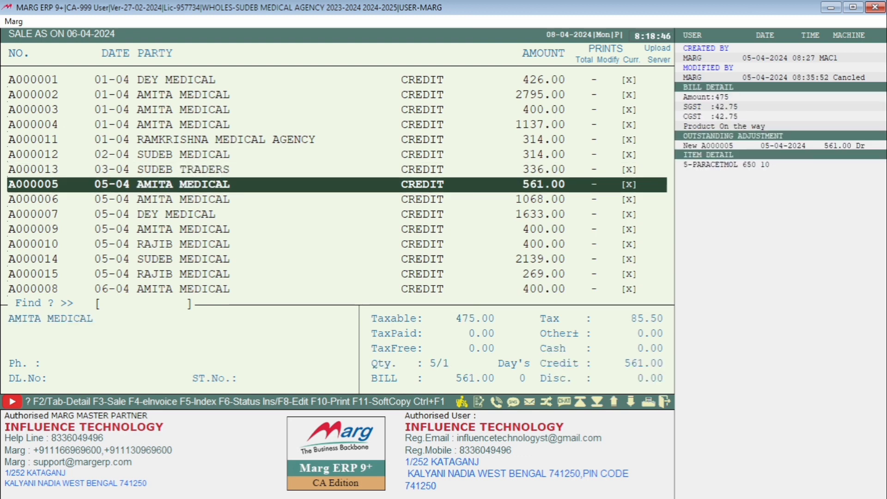
Compare the details of bills A000013, A000005, A000006 and A000007, ending on A000013.
{"action": "left_click", "coordinate": [138, 169]}
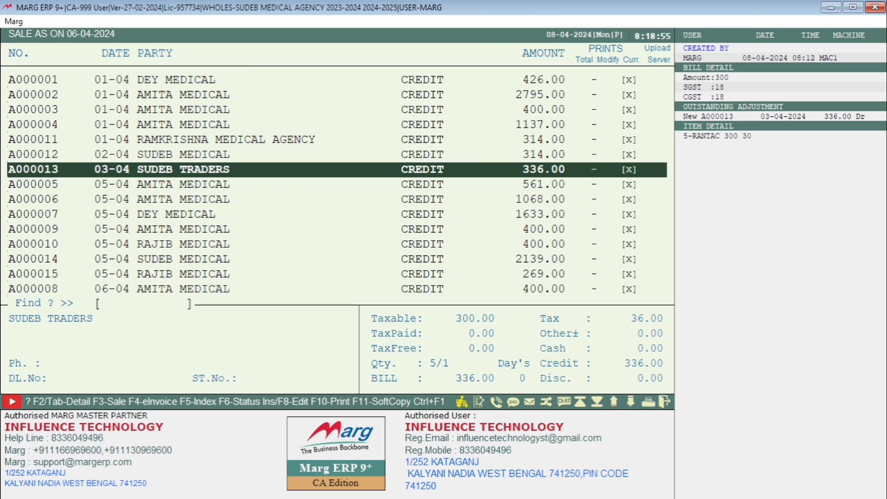
{"action": "left_click", "coordinate": [185, 184]}
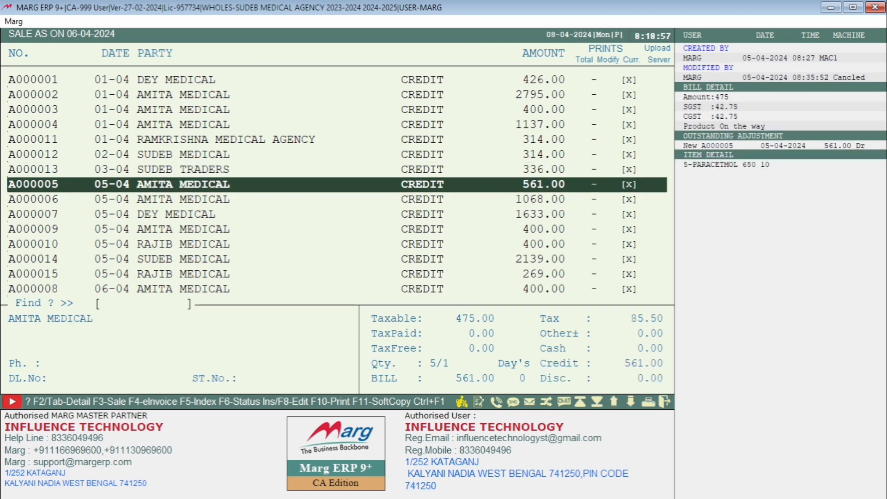
{"action": "left_click", "coordinate": [185, 199]}
{"action": "left_click", "coordinate": [185, 214]}
{"action": "left_click", "coordinate": [184, 199]}
{"action": "left_click", "coordinate": [185, 169]}
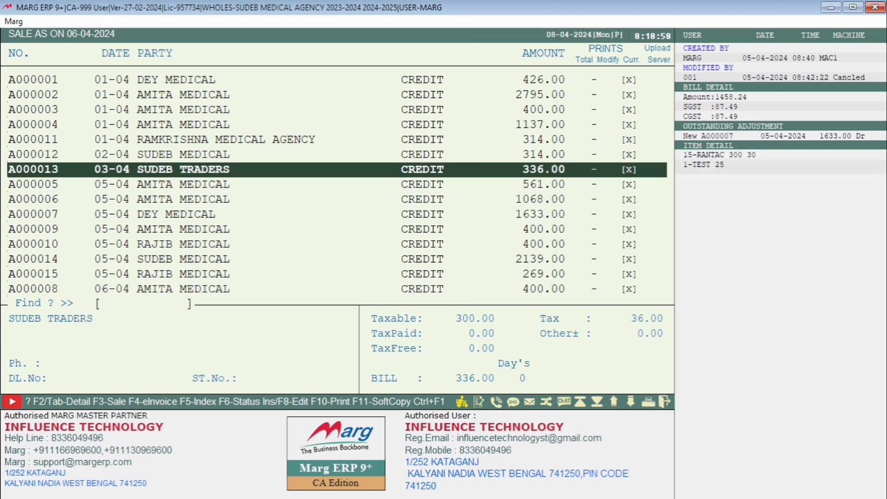
Review every bill in the list once more, finishing on the last bill, A000008.
{"action": "key", "text": "Down"}
{"action": "key", "text": "Down"}
{"action": "key", "text": "Down"}
{"action": "key", "text": "Down"}
{"action": "key", "text": "Down"}
{"action": "key", "text": "Down"}
{"action": "key", "text": "Down"}
{"action": "key", "text": "Down"}
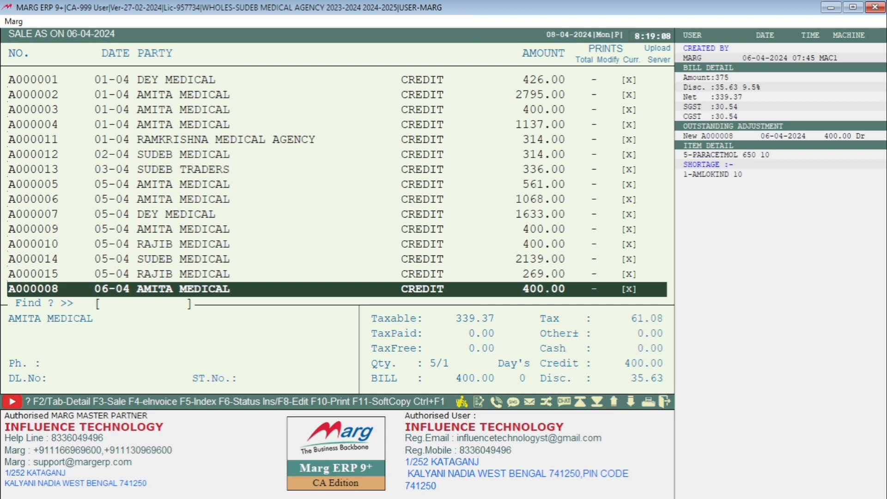
{"action": "key", "text": "Up"}
{"action": "key", "text": "Up"}
{"action": "key", "text": "Up"}
{"action": "key", "text": "Up"}
{"action": "key", "text": "Up"}
{"action": "key", "text": "Up"}
{"action": "key", "text": "Up"}
{"action": "key", "text": "Up"}
{"action": "key", "text": "Up"}
{"action": "key", "text": "Up"}
{"action": "key", "text": "Up"}
{"action": "key", "text": "Up"}
{"action": "key", "text": "Up"}
{"action": "key", "text": "Up"}
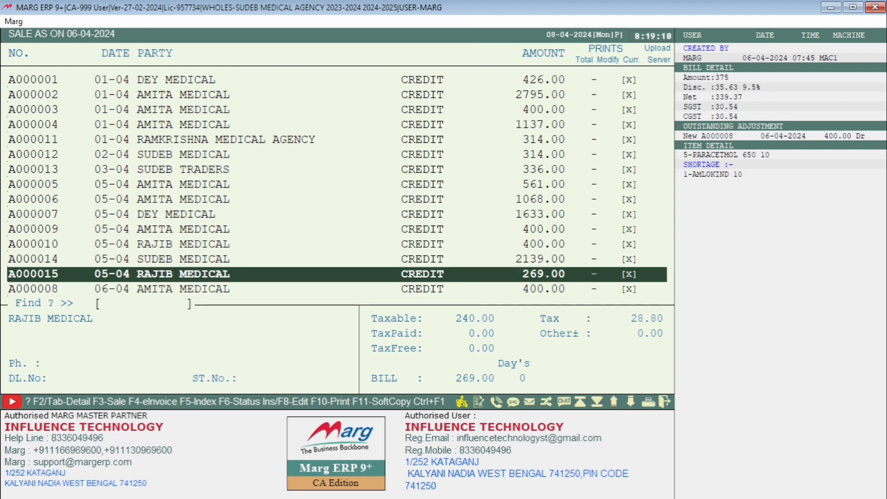
{"action": "key", "text": "Down"}
{"action": "key", "text": "Down"}
{"action": "key", "text": "Down"}
{"action": "key", "text": "Down"}
{"action": "key", "text": "Down"}
{"action": "key", "text": "Down"}
{"action": "key", "text": "Down"}
{"action": "key", "text": "Down"}
{"action": "key", "text": "Down"}
{"action": "key", "text": "Down"}
{"action": "key", "text": "Down"}
{"action": "key", "text": "Down"}
{"action": "key", "text": "Down"}
{"action": "key", "text": "Down"}
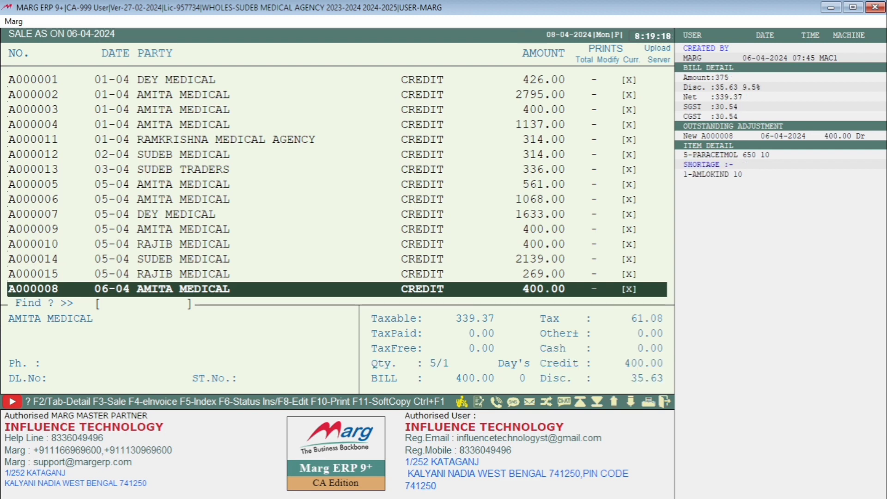
Find a sale bill by its full number A000013.
{"action": "type", "text": "A0"}
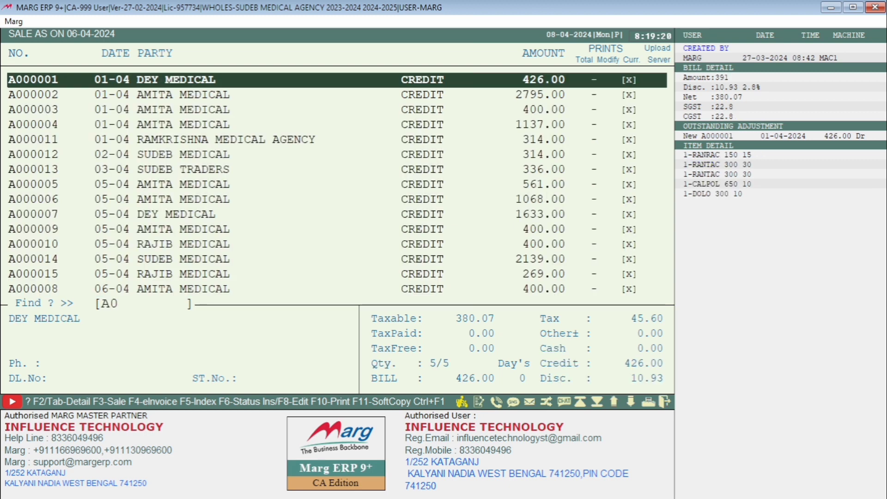
{"action": "type", "text": "00013"}
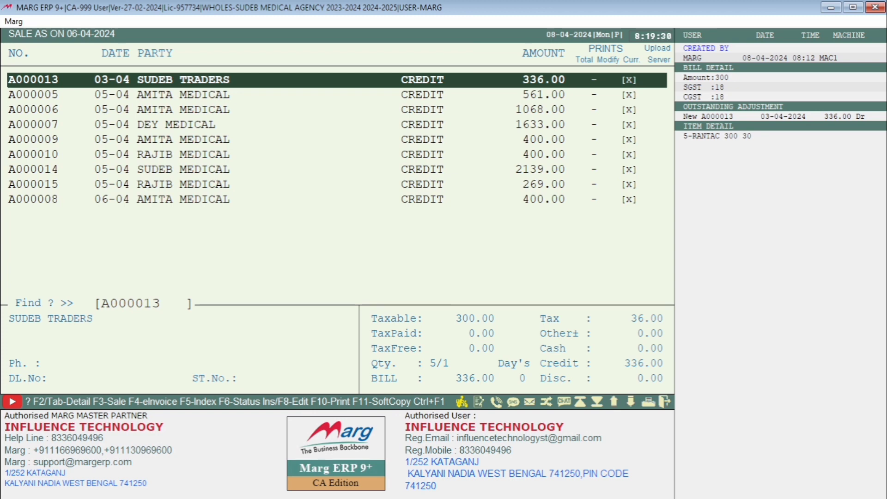
Clear the search entry and find the same bill by the short number 13.
{"action": "key", "text": "BackSpace"}
{"action": "key", "text": "BackSpace"}
{"action": "key", "text": "BackSpace"}
{"action": "key", "text": "BackSpace"}
{"action": "key", "text": "BackSpace"}
{"action": "key", "text": "BackSpace"}
{"action": "key", "text": "BackSpace"}
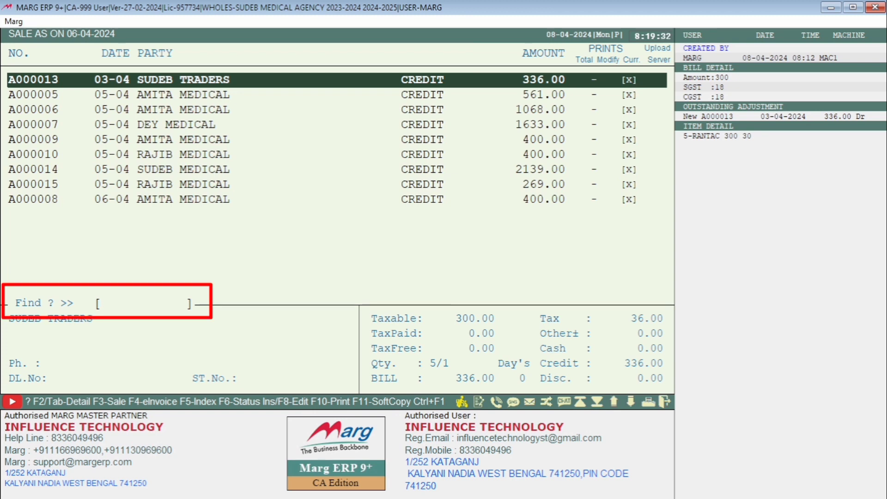
{"action": "type", "text": "13"}
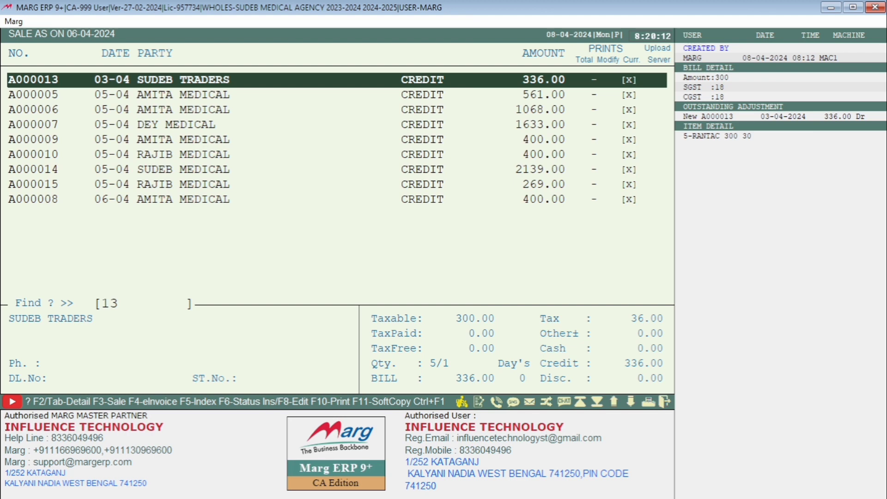
Replace the search entry with the short bill number 2 and open the matching bill for alteration.
{"action": "key", "text": "Down"}
{"action": "key", "text": "Down"}
{"action": "key", "text": "Down"}
{"action": "key", "text": "Down"}
{"action": "key", "text": "Down"}
{"action": "key", "text": "Down"}
{"action": "key", "text": "Down"}
{"action": "key", "text": "Down"}
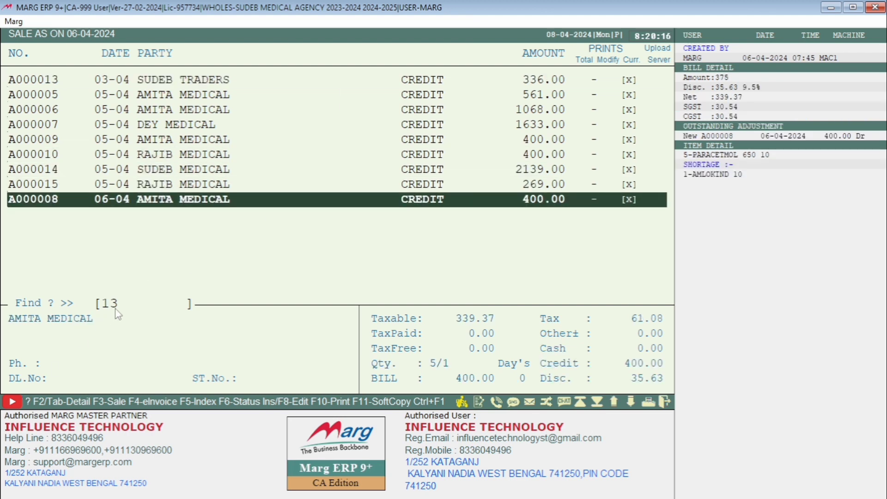
{"action": "key", "text": "BackSpace"}
{"action": "key", "text": "BackSpace"}
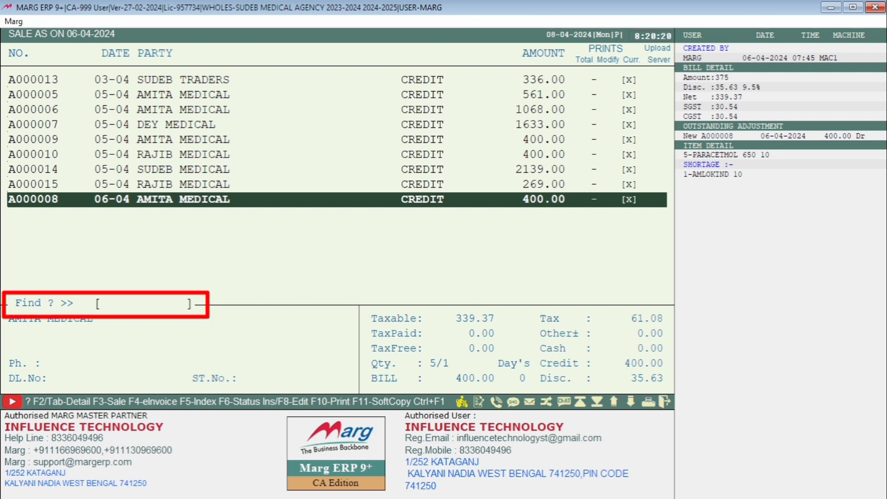
{"action": "type", "text": "2"}
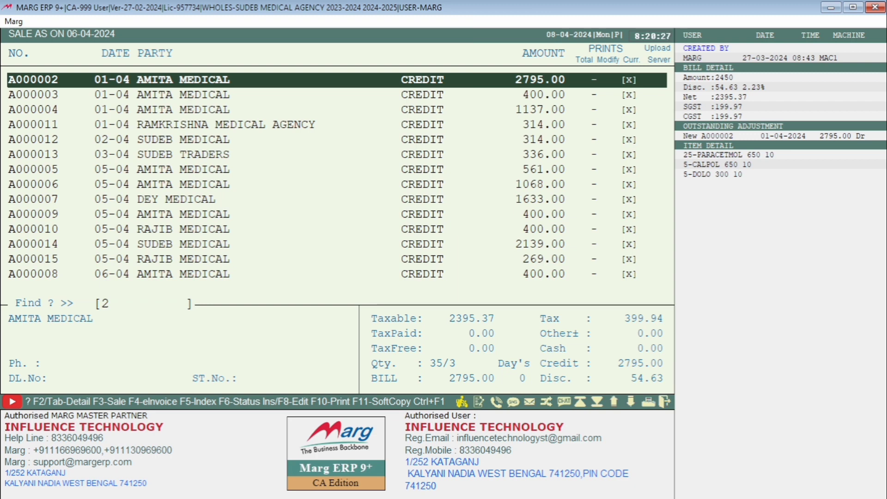
{"action": "key", "text": "Insert"}
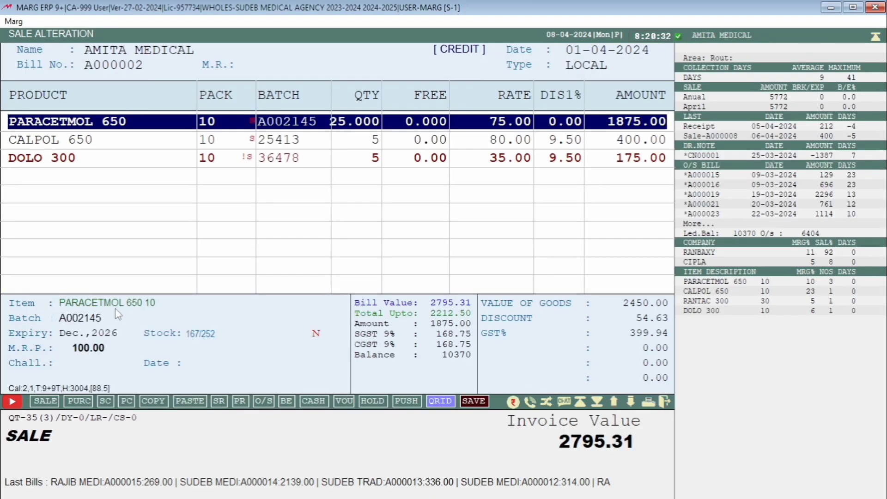
Exit bill A000002 without saving and return to the sale bill list.
{"action": "key", "text": "Escape"}
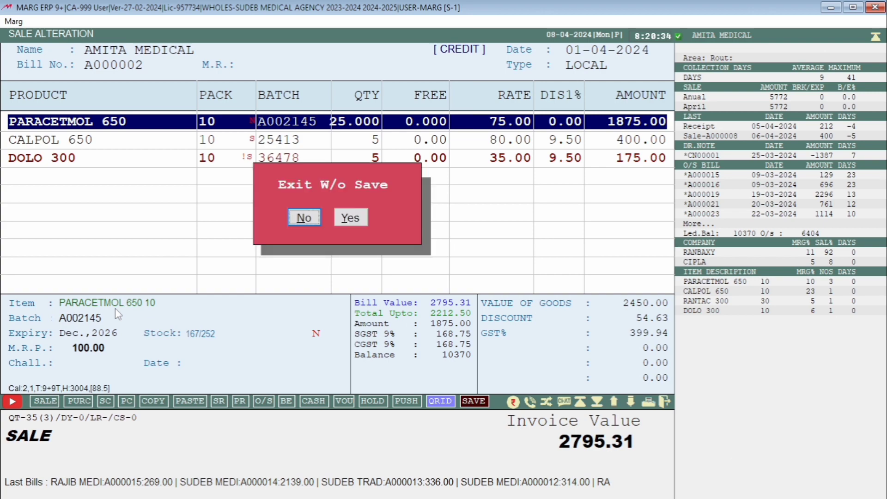
{"action": "key", "text": "Right"}
{"action": "key", "text": "Return"}
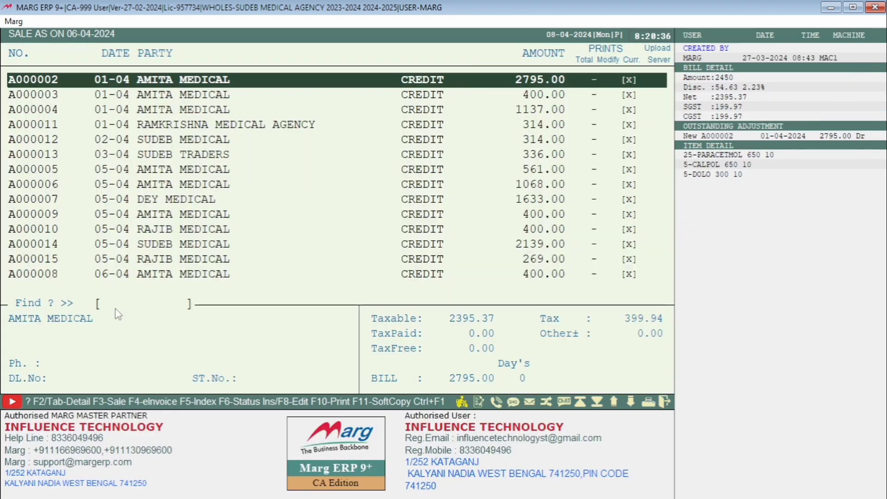
Reopen bill A000002 from the list for alteration and leave it again without saving.
{"action": "key", "text": "Return"}
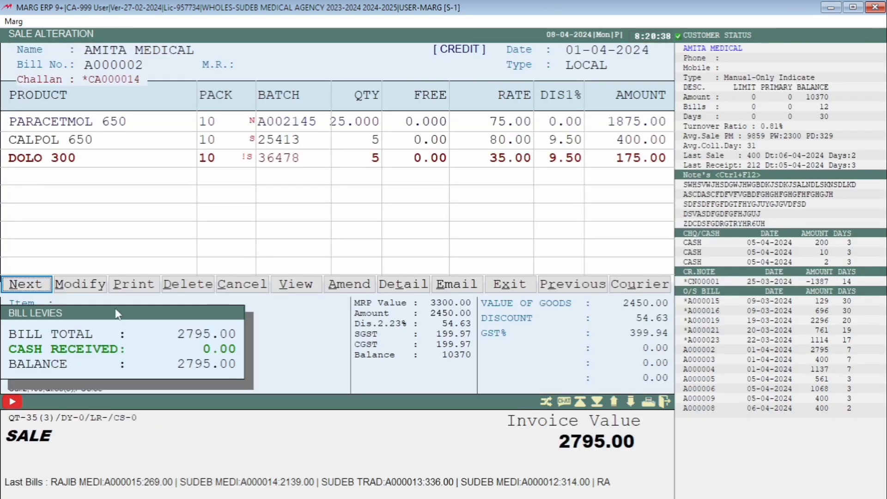
{"action": "key", "text": "Escape"}
{"action": "key", "text": "Return"}
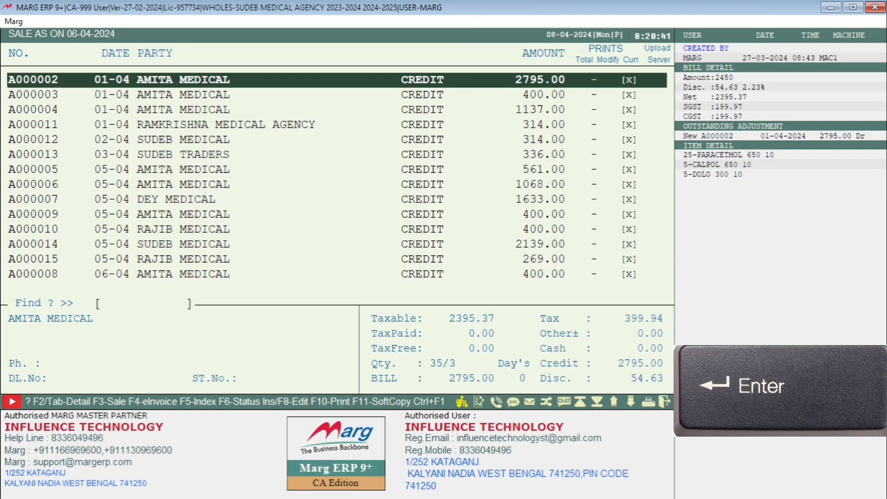
{"action": "key", "text": "Return"}
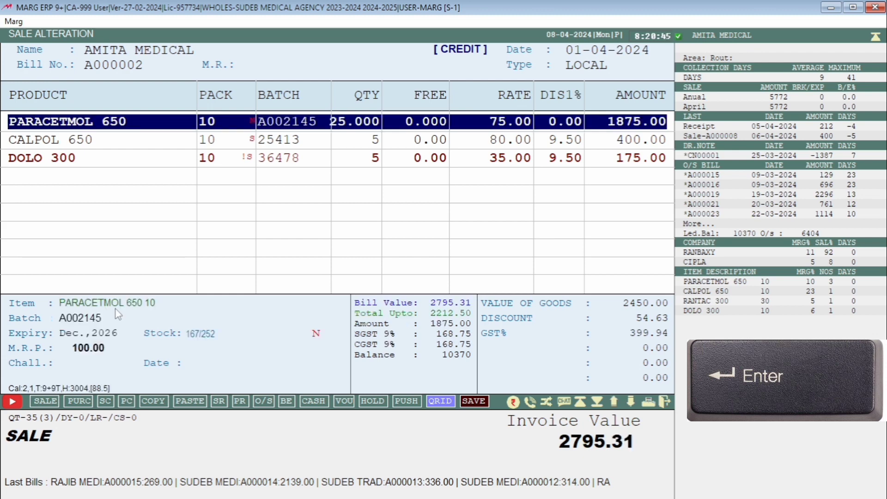
{"action": "key", "text": "Escape"}
{"action": "key", "text": "Right"}
{"action": "key", "text": "Return"}
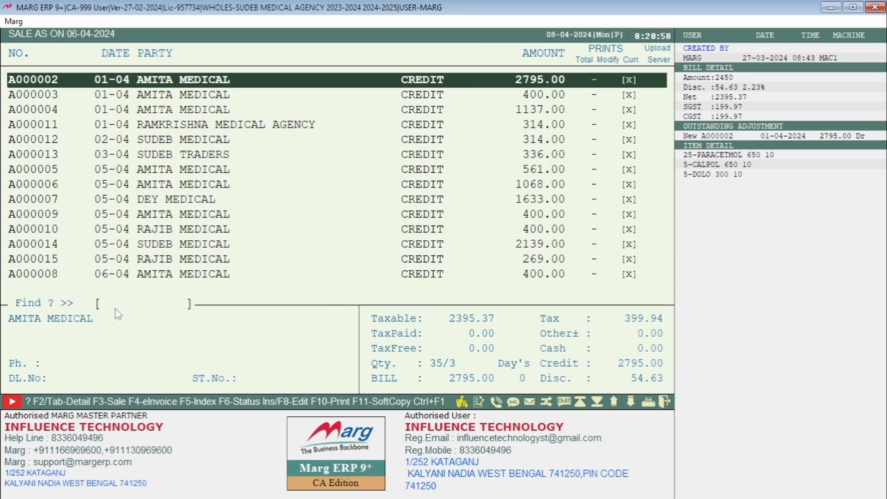
Use the list's insert/edit function to open bill A000002 directly for alteration, and exit without saving.
{"action": "key", "text": "Insert"}
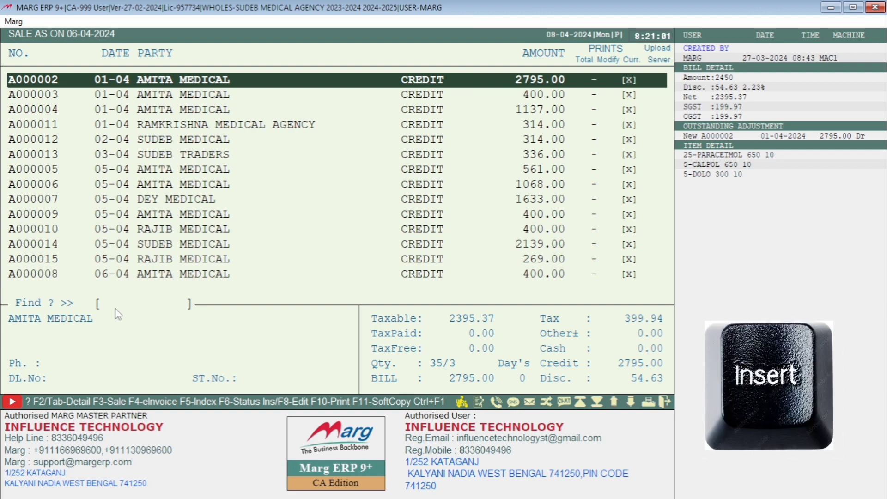
{"action": "key", "text": "Escape"}
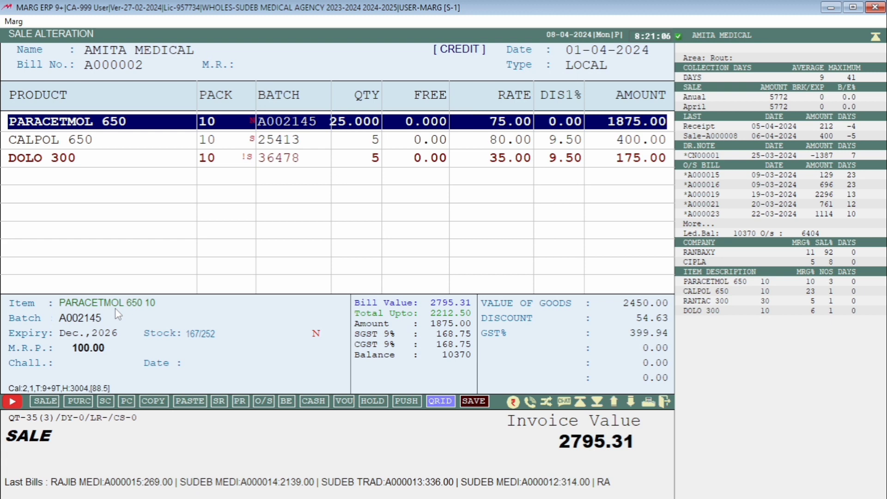
{"action": "key", "text": "Escape"}
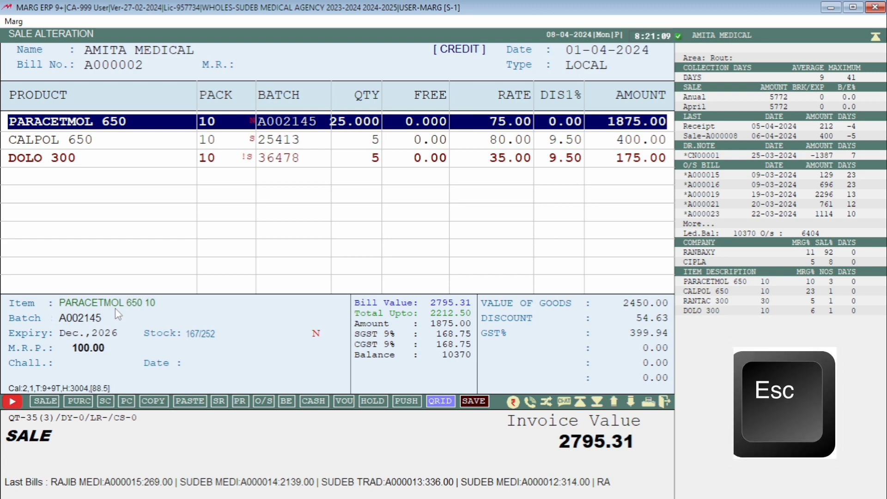
{"action": "key", "text": "Escape"}
{"action": "key", "text": "Right"}
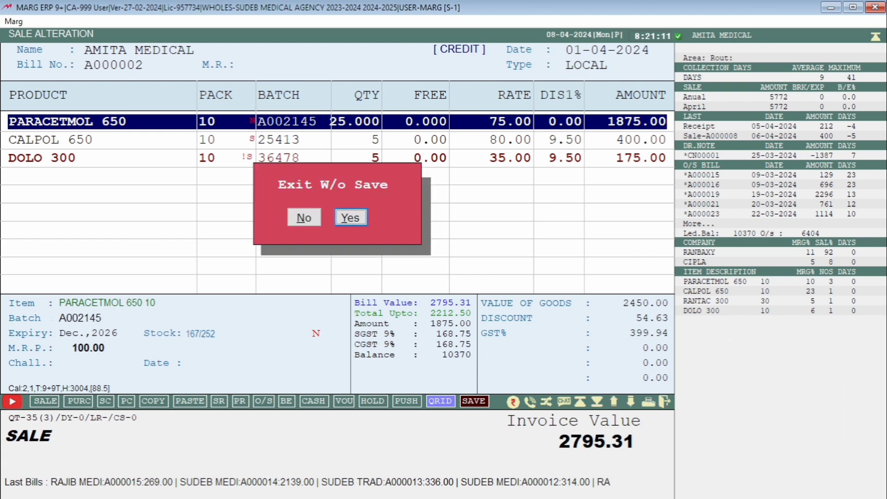
{"action": "key", "text": "Return"}
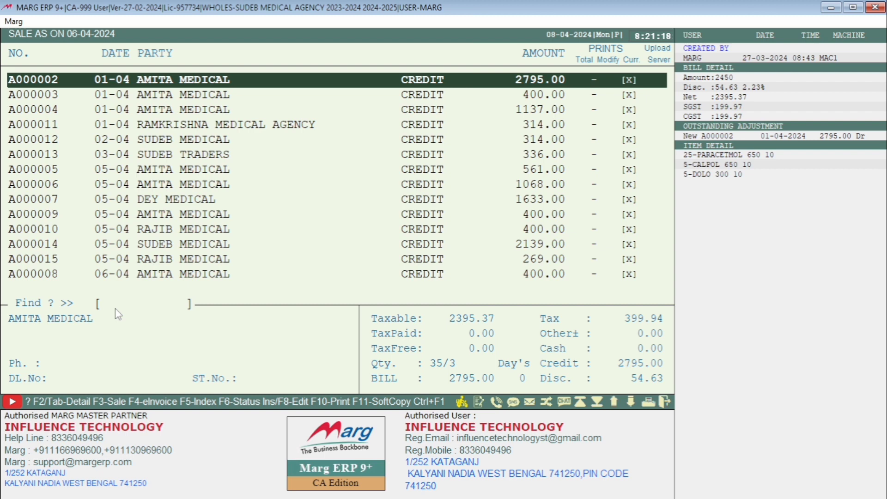
Try to find bills by AM, and set the bill list's index to Party Name.
{"action": "type", "text": "AM"}
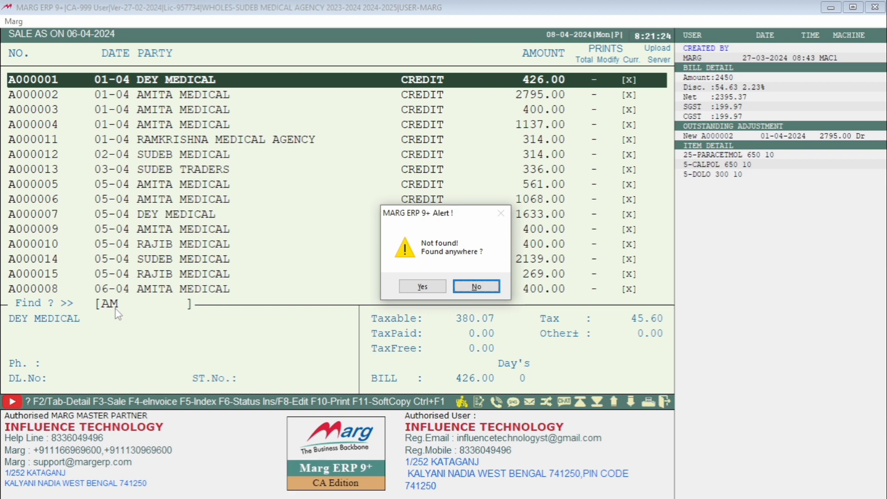
{"action": "key", "text": "Return"}
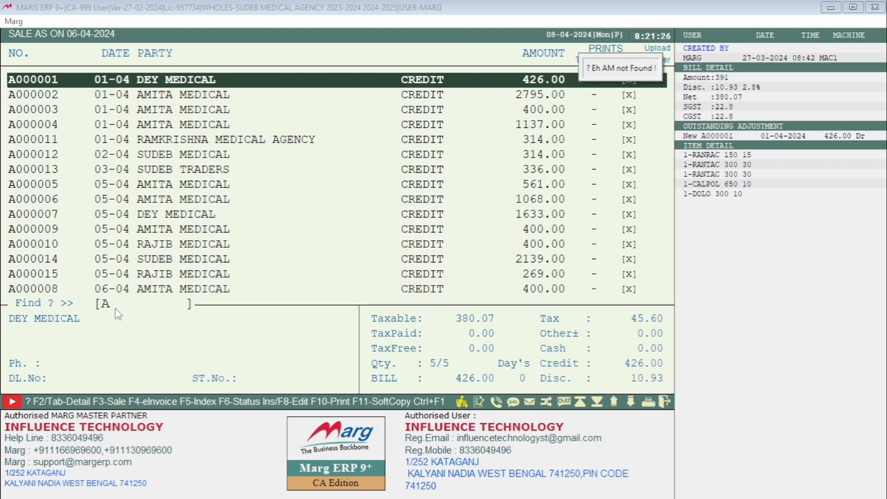
{"action": "key", "text": "F5"}
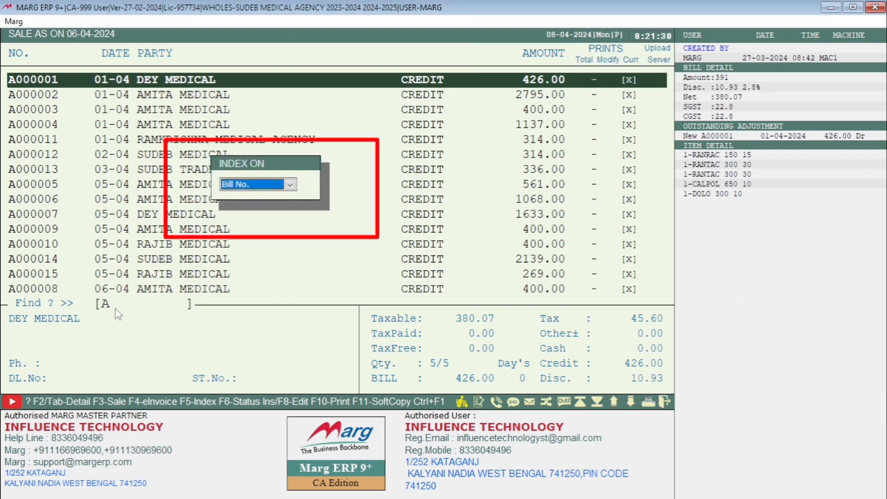
{"action": "key", "text": "alt+Down"}
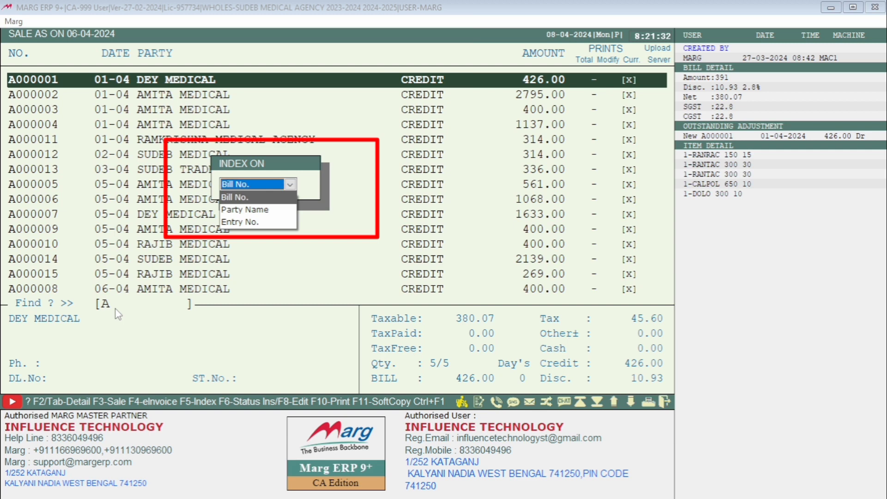
{"action": "key", "text": "Down"}
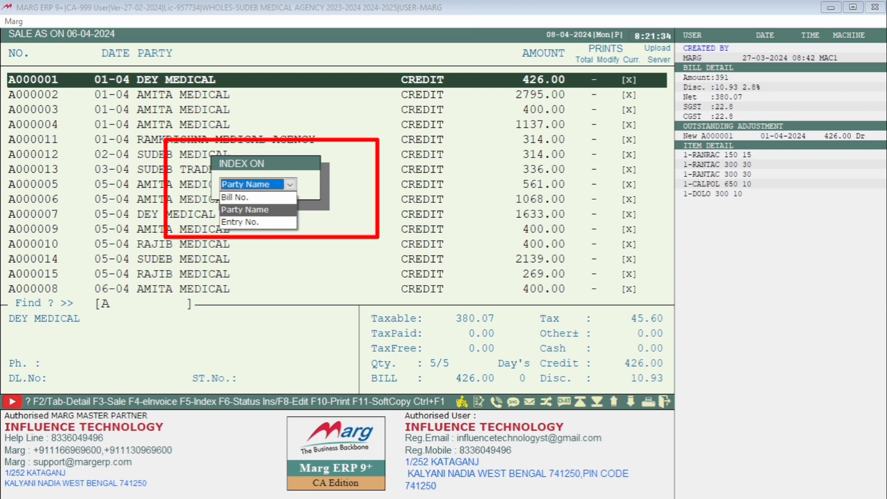
{"action": "key", "text": "Return"}
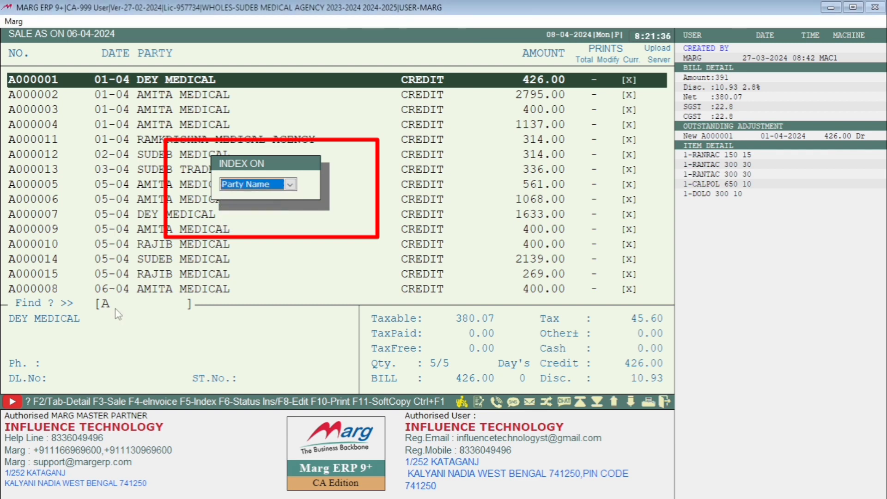
{"action": "key", "text": "Return"}
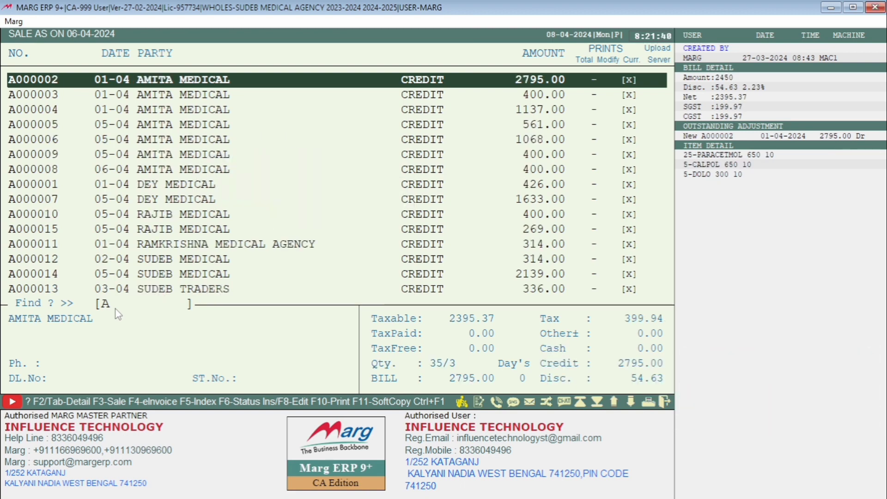
Find the sale bills of the parties beginning with RAJIB, AMITA and SUDEB, one after another.
{"action": "key", "text": "BackSpace"}
{"action": "type", "text": "RAJIB"}
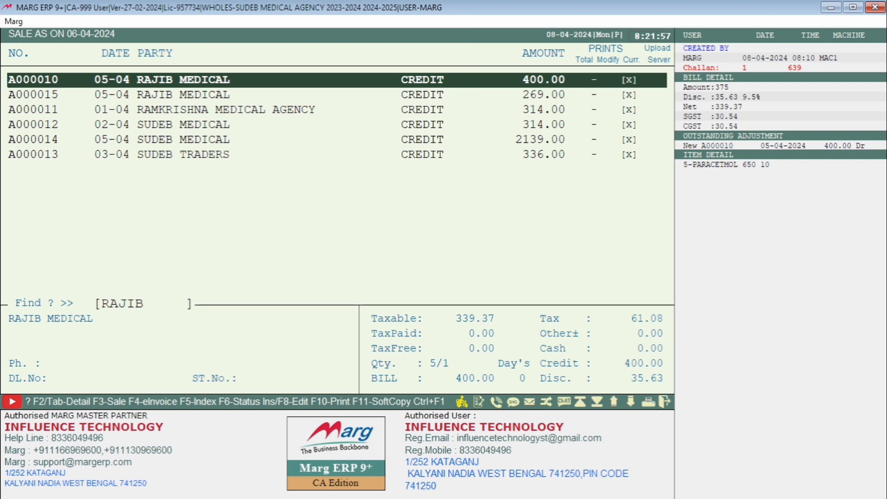
{"action": "key", "text": "Up"}
{"action": "key", "text": "Down"}
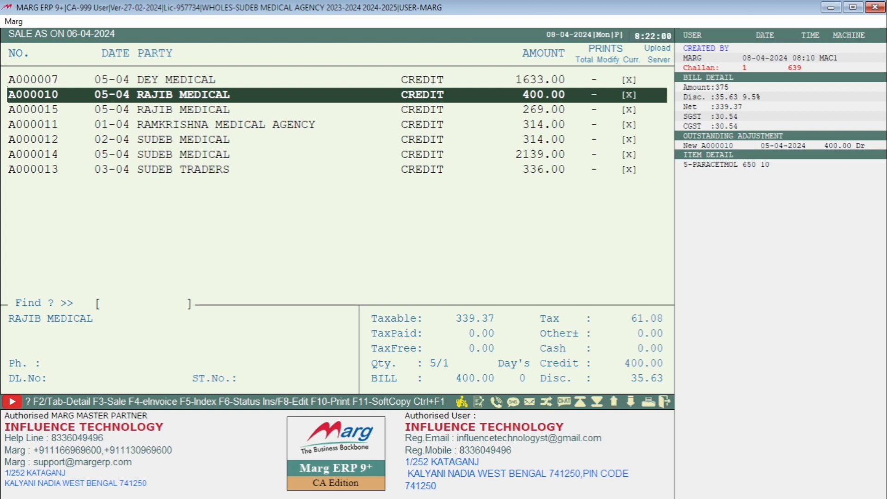
{"action": "type", "text": "AMITA"}
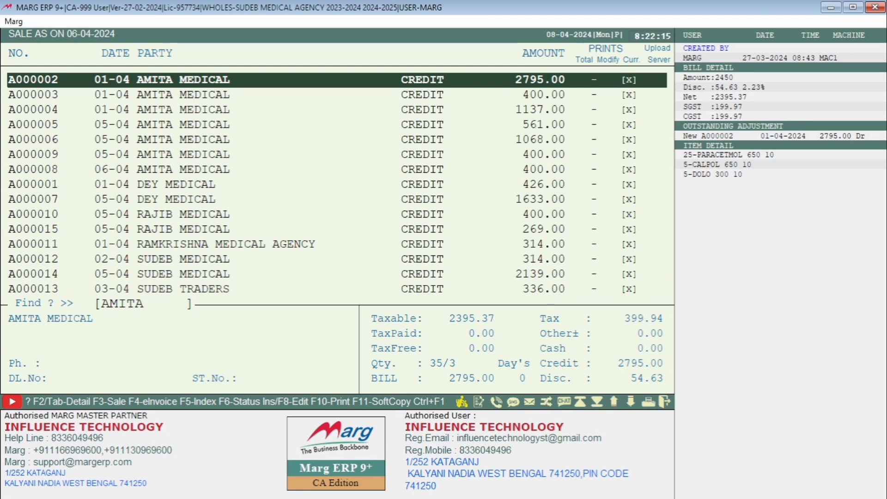
{"action": "type", "text": "SUDEB"}
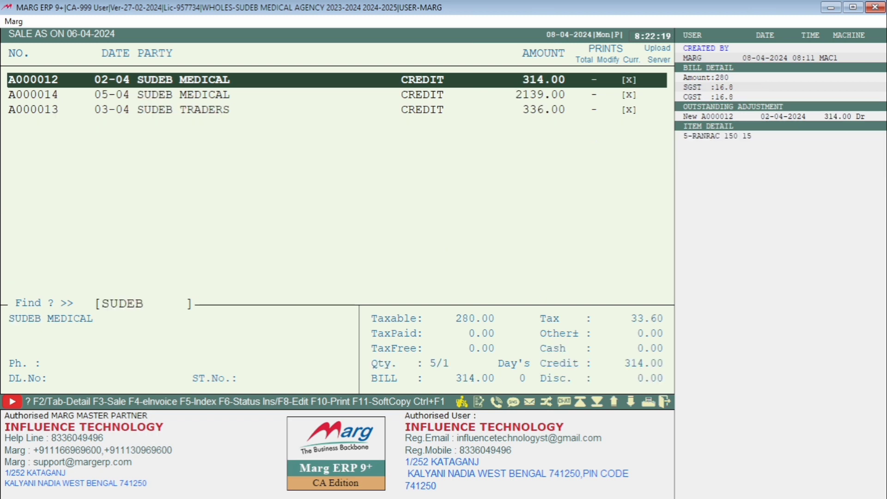
Examine the index options Bill No., Party Name and Entry No., and leave the sale bill list without applying one.
{"action": "key", "text": "F5"}
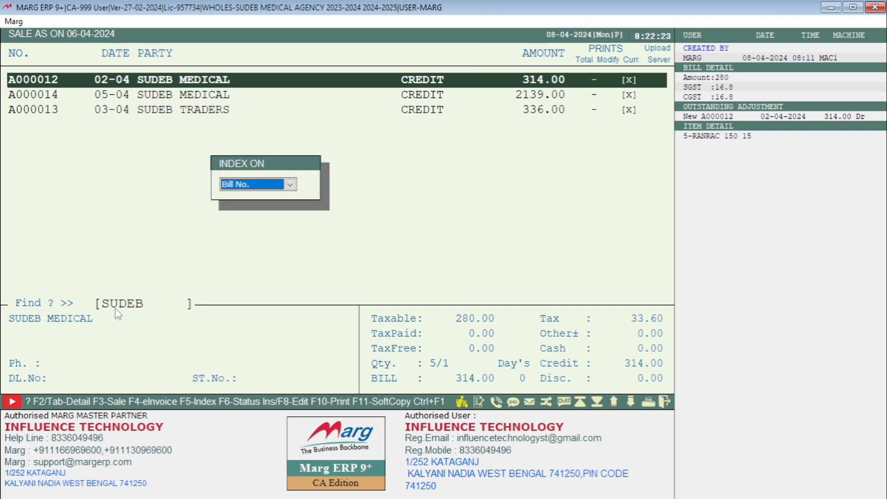
{"action": "key", "text": "alt+Down"}
{"action": "key", "text": "Escape"}
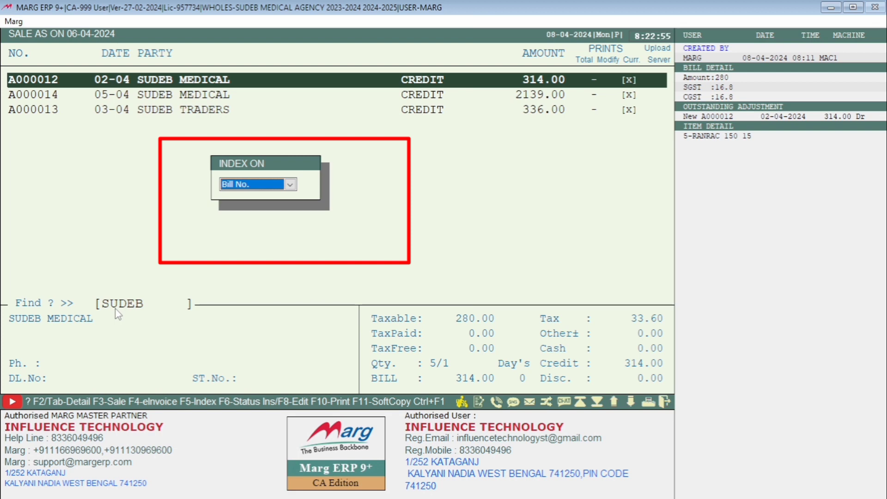
{"action": "key", "text": "alt+Down"}
{"action": "key", "text": "Down"}
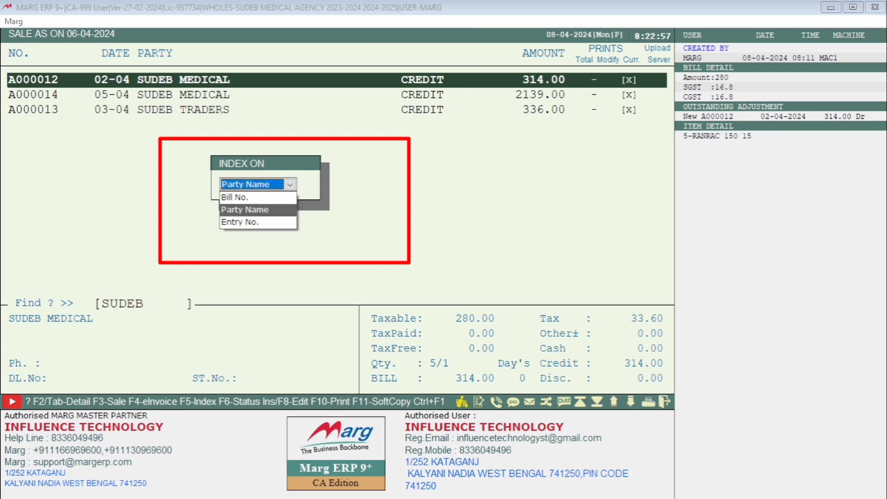
{"action": "key", "text": "Up"}
{"action": "key", "text": "Down"}
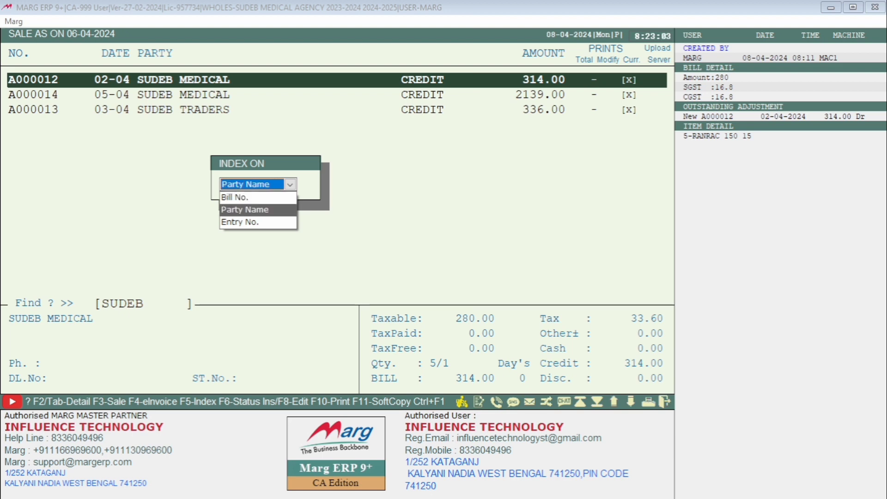
{"action": "key", "text": "Escape"}
{"action": "key", "text": "Escape"}
{"action": "key", "text": "Escape"}
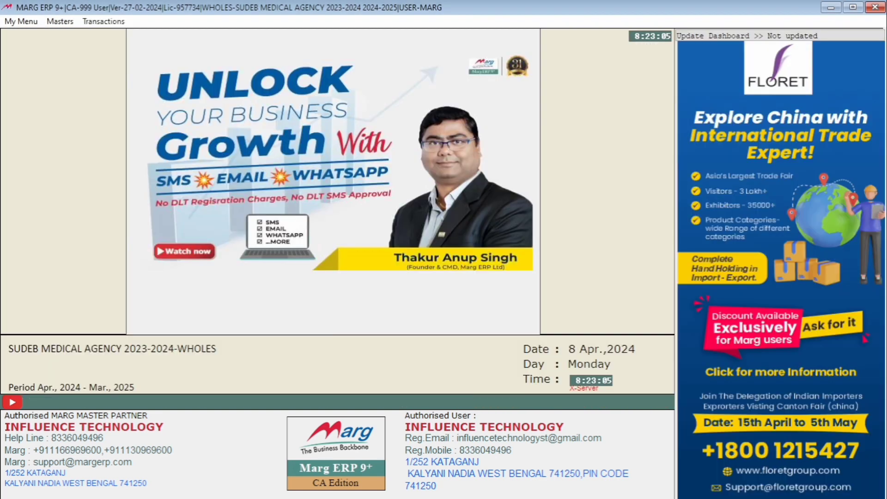
Search all Control Room settings for ENTRY NO.
{"action": "key", "text": "Down"}
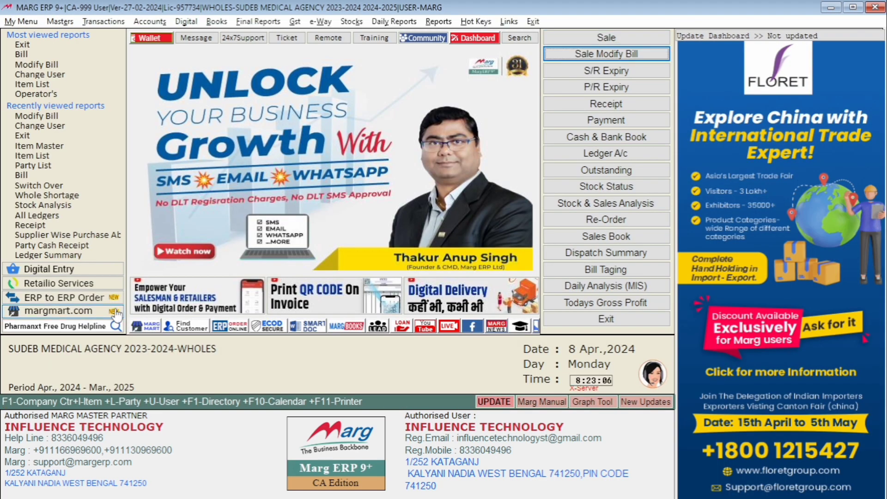
{"action": "key", "text": "Up"}
{"action": "key", "text": "Return"}
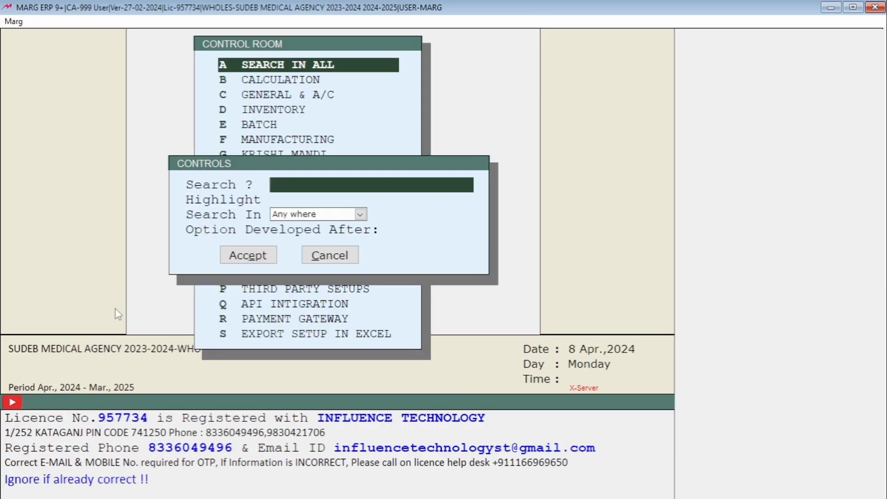
{"action": "type", "text": "ENTRY NO"}
{"action": "key", "text": "Return"}
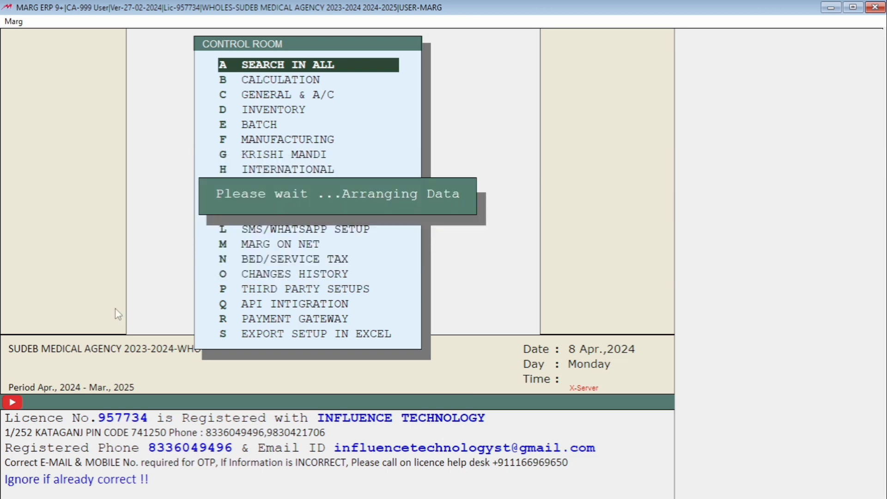
Set the control for where an entry number is required to W (All) and save the control settings.
{"action": "key", "text": "Return"}
{"action": "key", "text": "Return"}
{"action": "key", "text": "Return"}
{"action": "key", "text": "Return"}
{"action": "key", "text": "Return"}
{"action": "key", "text": "Return"}
{"action": "key", "text": "Return"}
{"action": "key", "text": "Return"}
{"action": "key", "text": "Return"}
{"action": "key", "text": "Return"}
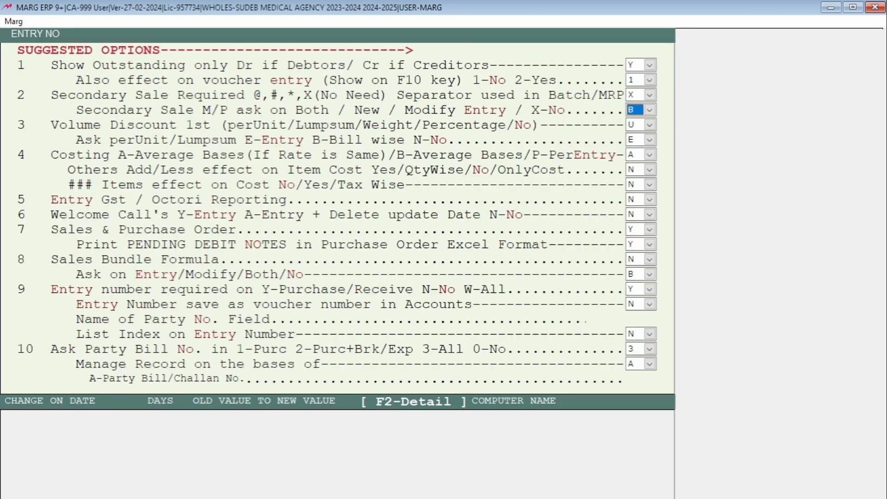
{"action": "key", "text": "Return"}
{"action": "key", "text": "Return"}
{"action": "key", "text": "Return"}
{"action": "key", "text": "Return"}
{"action": "key", "text": "Return"}
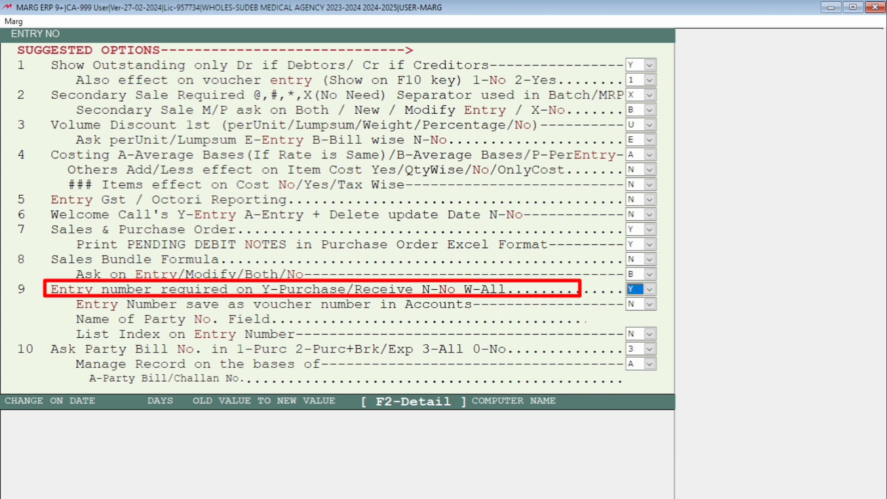
{"action": "type", "text": "W"}
{"action": "key", "text": "Return"}
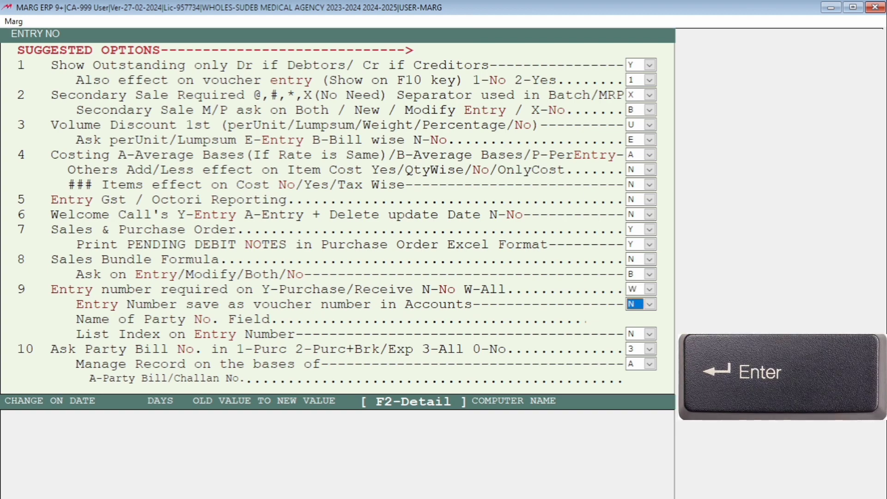
{"action": "key", "text": "Escape"}
{"action": "key", "text": "Right"}
{"action": "key", "text": "Return"}
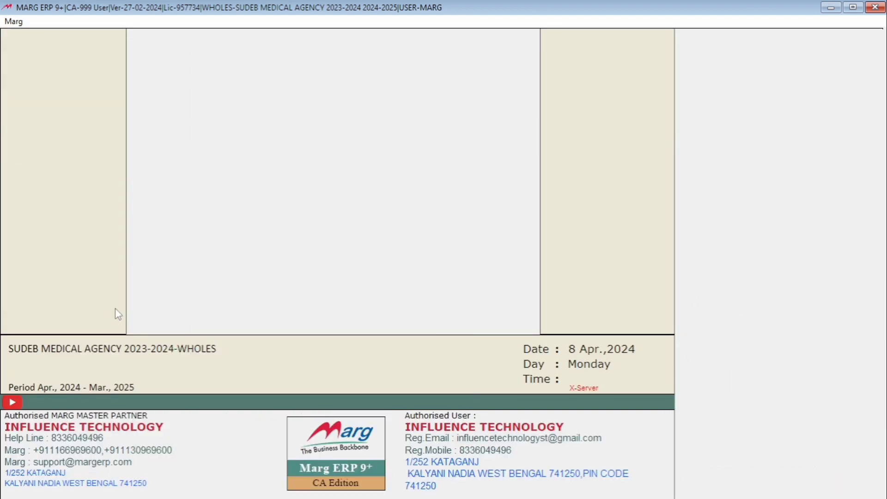
Start a credit sale bill for RAJIB MEDICAL dated 08-04-2024 with bill number 1 and the type LOCAL.
{"action": "key", "text": "Return"}
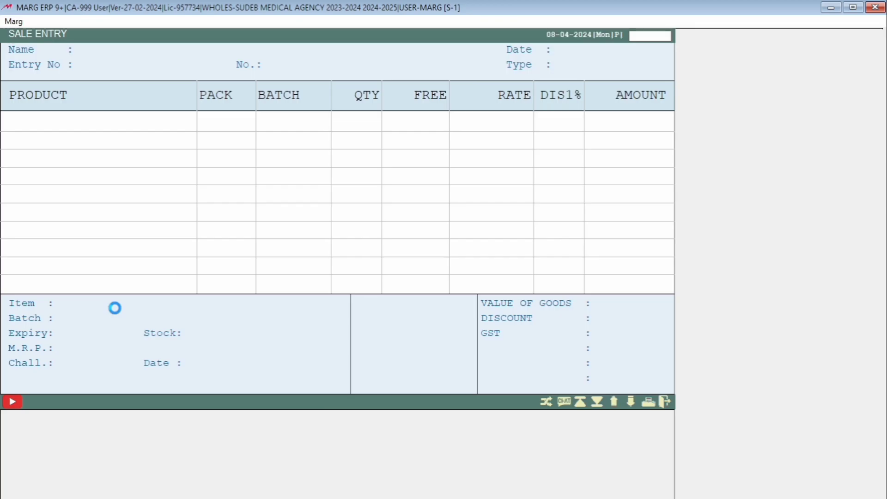
{"action": "key", "text": "Return"}
{"action": "key", "text": "Return"}
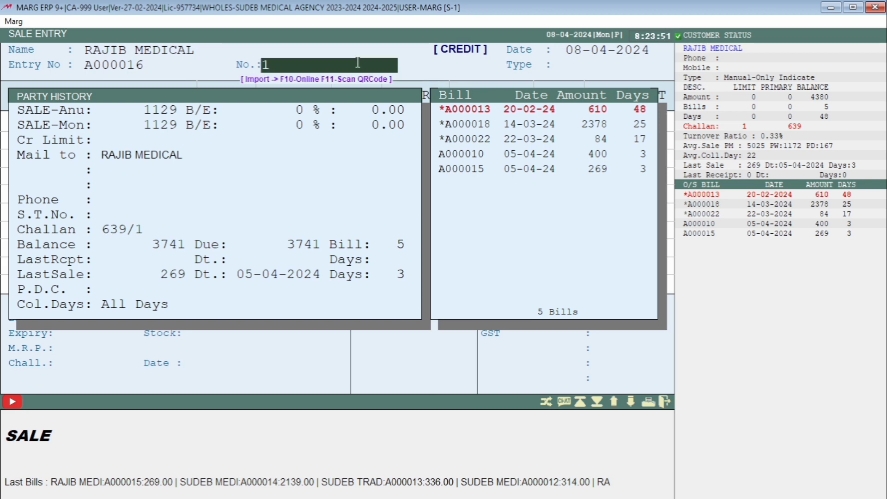
{"action": "key", "text": "Return"}
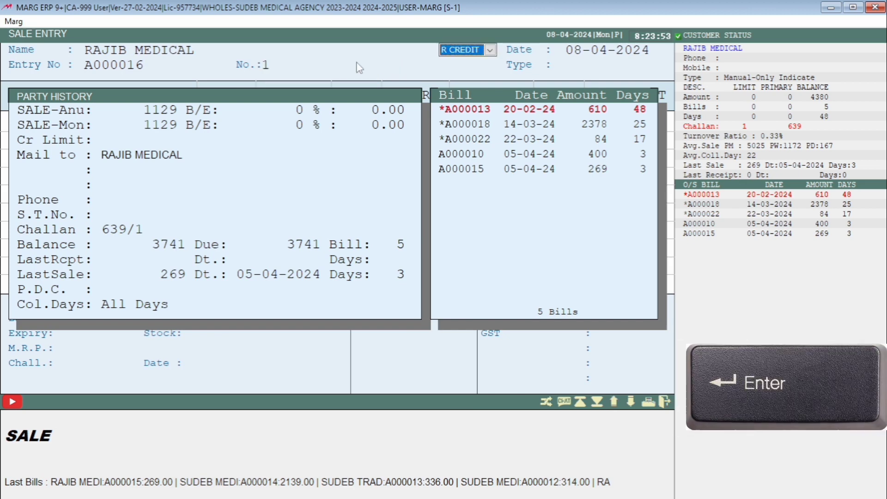
{"action": "key", "text": "Return"}
{"action": "key", "text": "Return"}
{"action": "key", "text": "Return"}
{"action": "key", "text": "Return"}
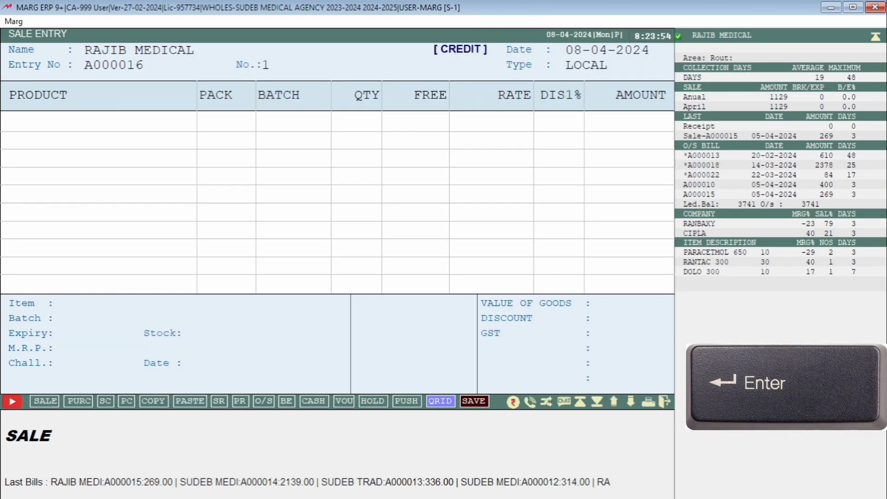
Add 1 unit of RANTAC 300 from batch 3256 to the bill and save it without printing.
{"action": "key", "text": "Return"}
{"action": "key", "text": "Return"}
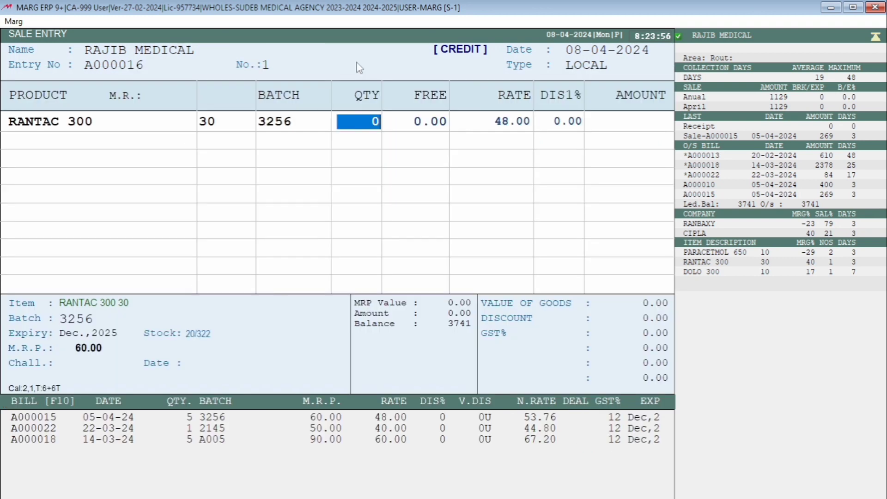
{"action": "type", "text": "1"}
{"action": "key", "text": "Return"}
{"action": "key", "text": "End"}
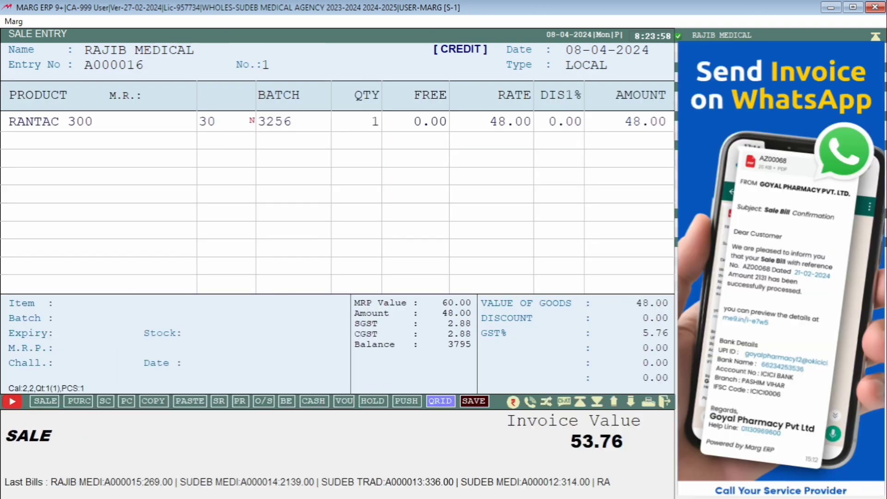
{"action": "key", "text": "Return"}
{"action": "key", "text": "Escape"}
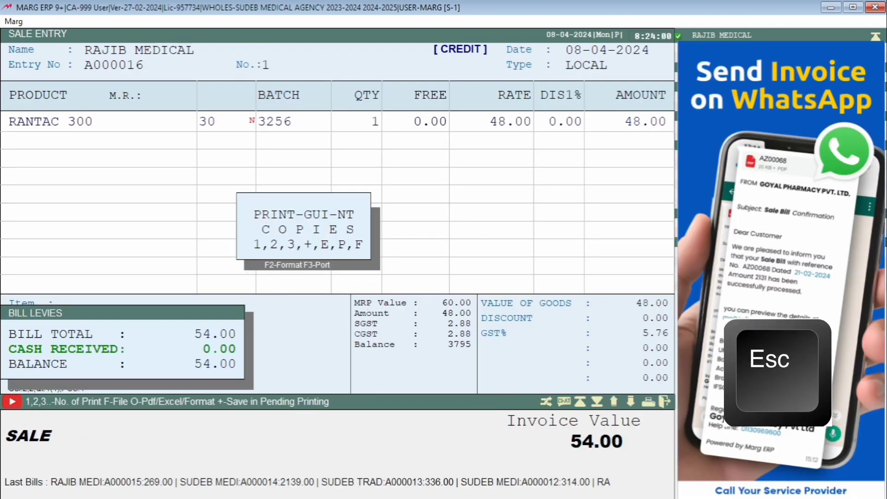
{"action": "key", "text": "Escape"}
Start another credit sale bill for RAJIB MEDICAL with bill number 2, without importing the pending challan.
{"action": "key", "text": "Return"}
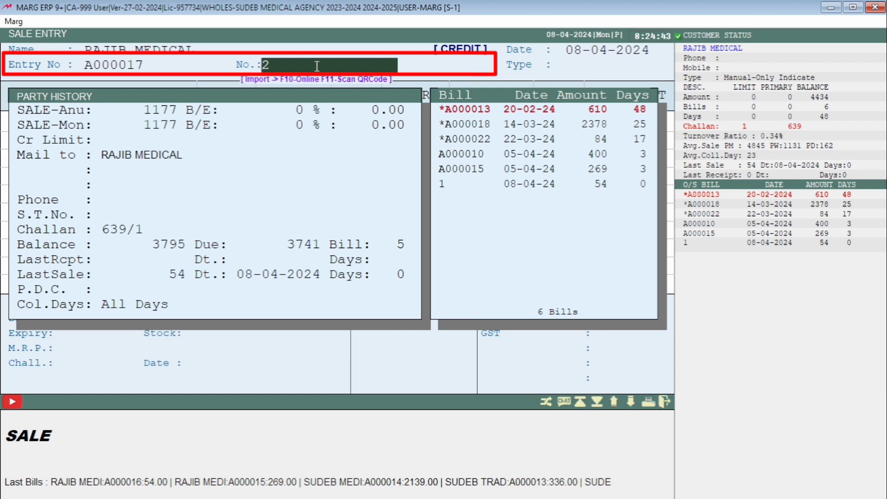
{"action": "key", "text": "Return"}
{"action": "key", "text": "Return"}
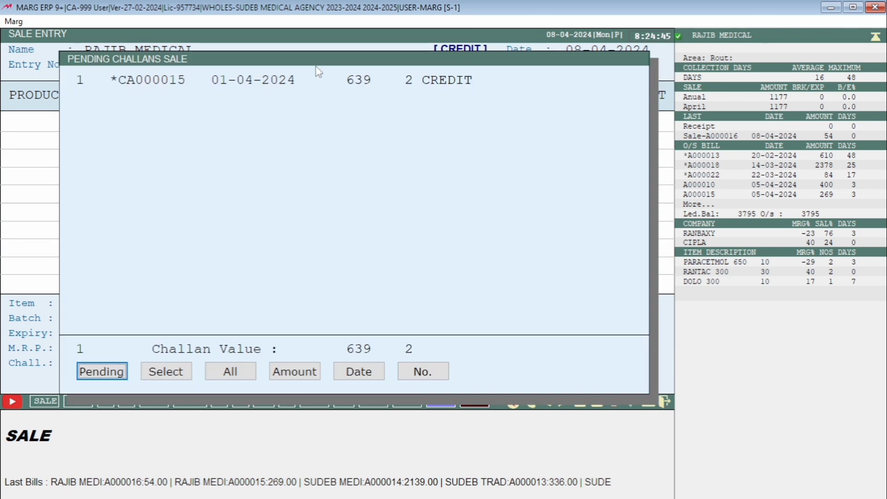
{"action": "key", "text": "Escape"}
Enter 1 unit of RANTAC 300, batch 3256, on bill 2, save it without printing and leave sale entry.
{"action": "key", "text": "Return"}
{"action": "key", "text": "Return"}
{"action": "key", "text": "Return"}
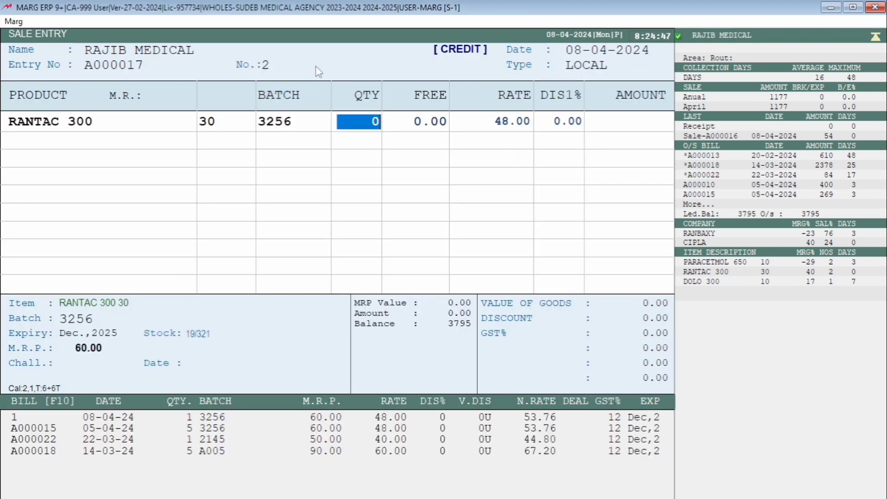
{"action": "type", "text": "1"}
{"action": "key", "text": "Return"}
{"action": "key", "text": "Escape"}
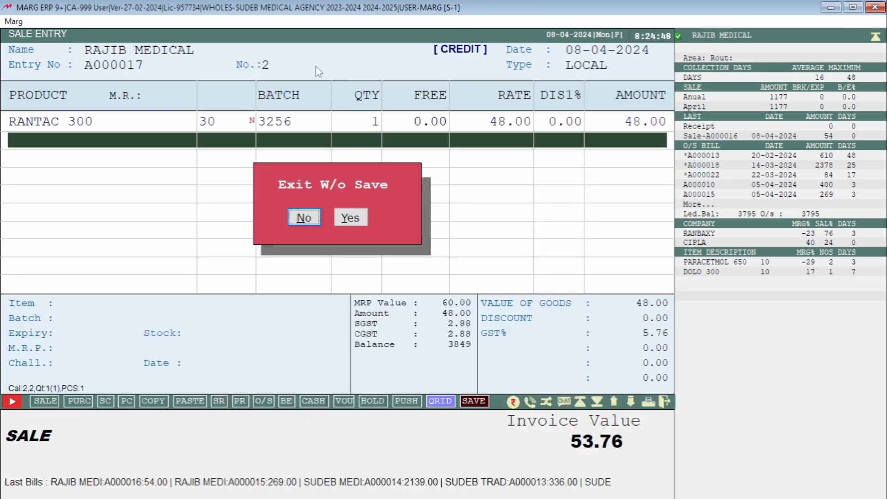
{"action": "key", "text": "Return"}
{"action": "key", "text": "Return"}
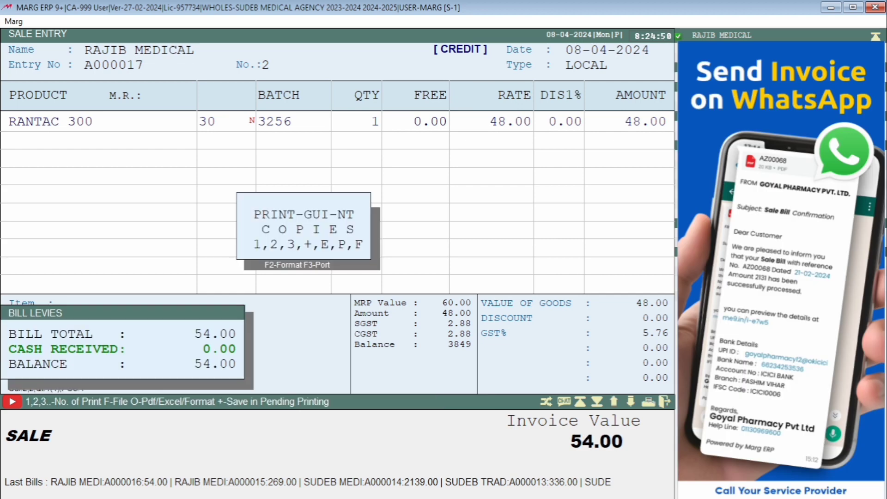
{"action": "key", "text": "Escape"}
{"action": "key", "text": "Escape"}
{"action": "key", "text": "Escape"}
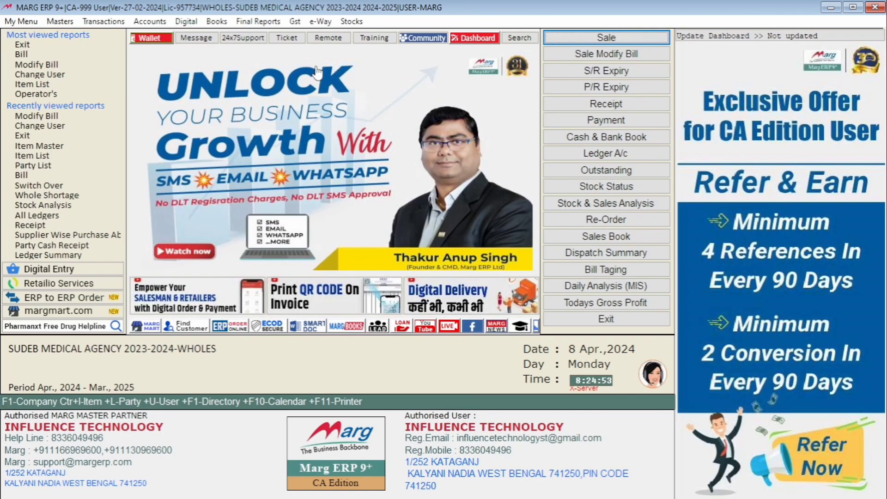
Open the list of sale bills for modification in Edit mode, covering All Time and All Ledger.
{"action": "key", "text": "alt+t"}
{"action": "key", "text": "Right"}
{"action": "key", "text": "Down"}
{"action": "key", "text": "Down"}
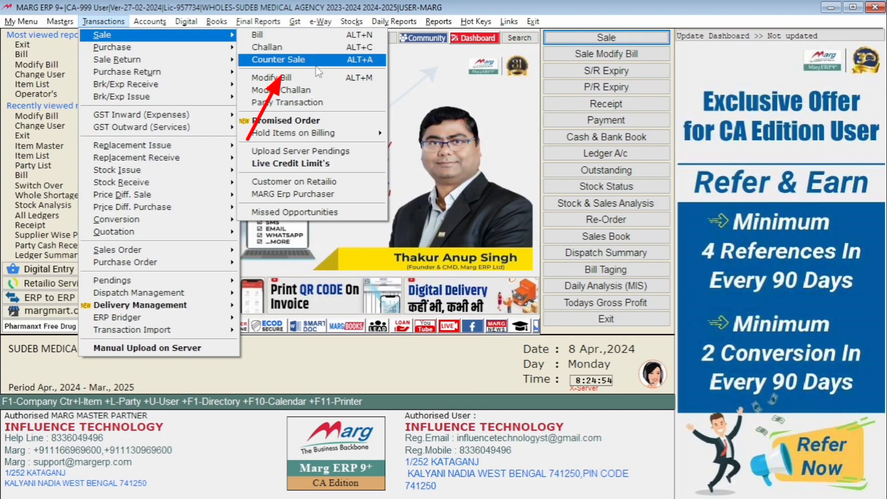
{"action": "key", "text": "Down"}
{"action": "key", "text": "Return"}
{"action": "key", "text": "Return"}
{"action": "key", "text": "Return"}
{"action": "key", "text": "Down"}
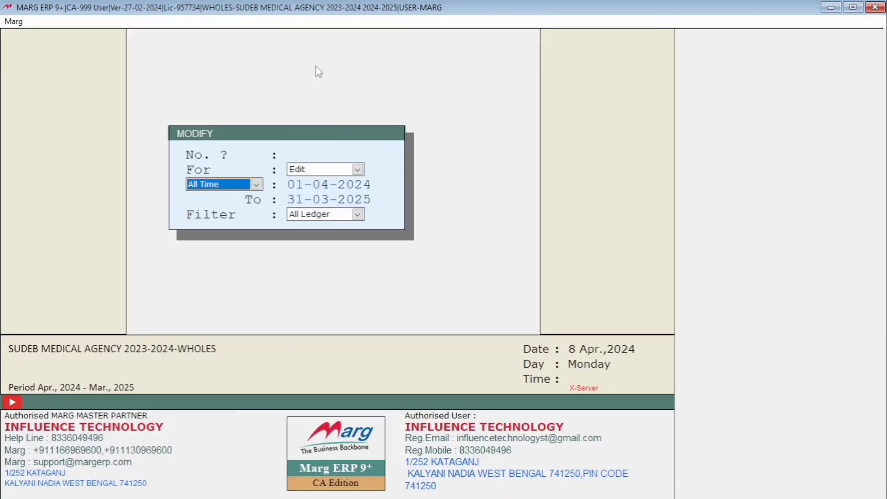
{"action": "key", "text": "Return"}
{"action": "key", "text": "Return"}
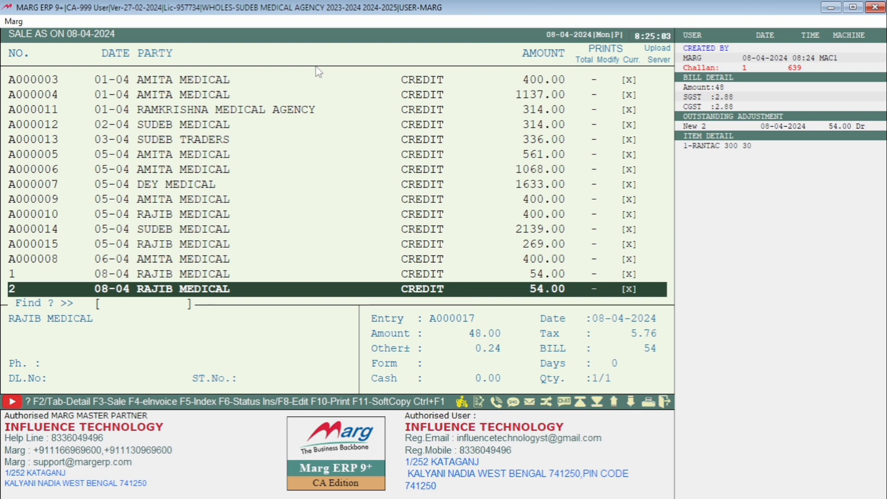
Index the sale bill list on Entry No. and select a bill in it.
{"action": "key", "text": "F5"}
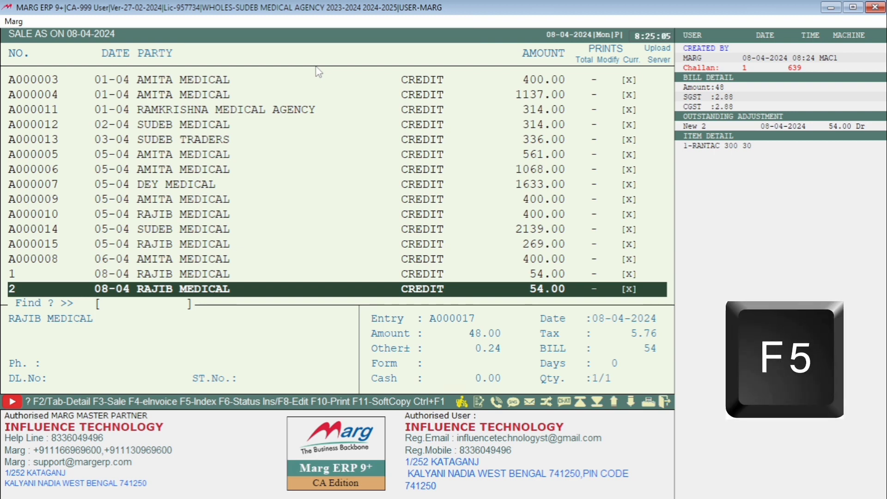
{"action": "key", "text": "alt+Down"}
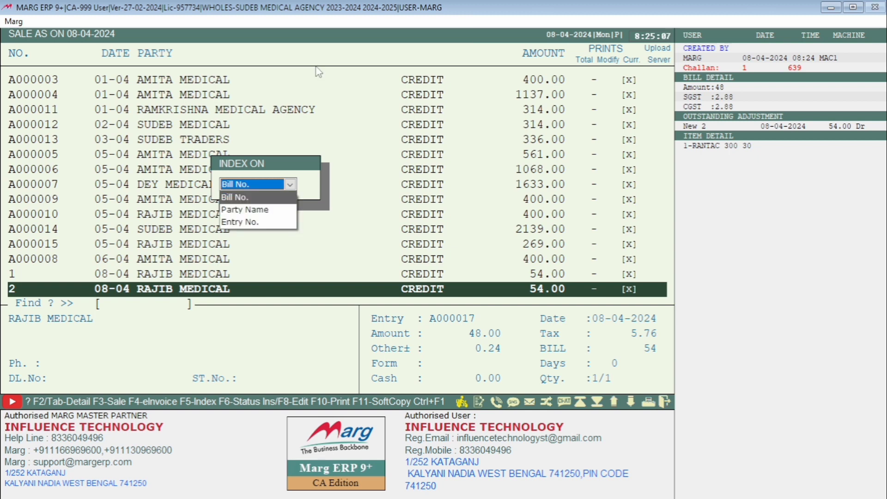
{"action": "key", "text": "Down"}
{"action": "key", "text": "Down"}
{"action": "key", "text": "Return"}
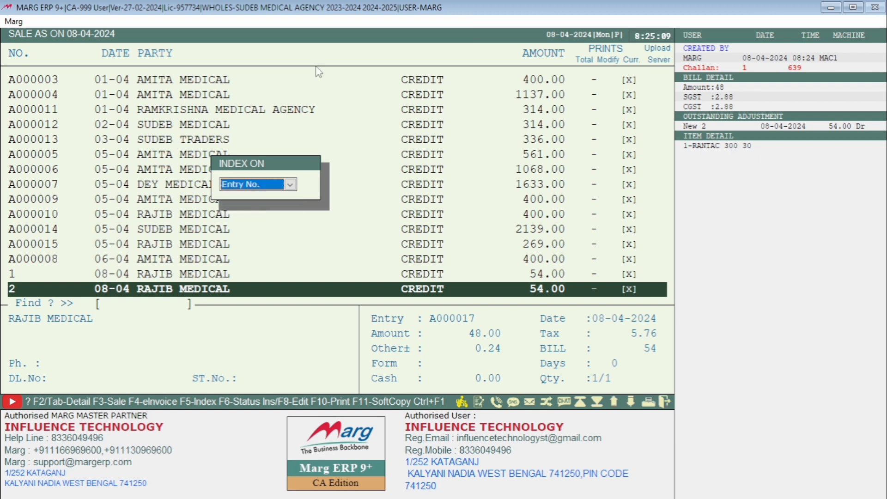
{"action": "key", "text": "Return"}
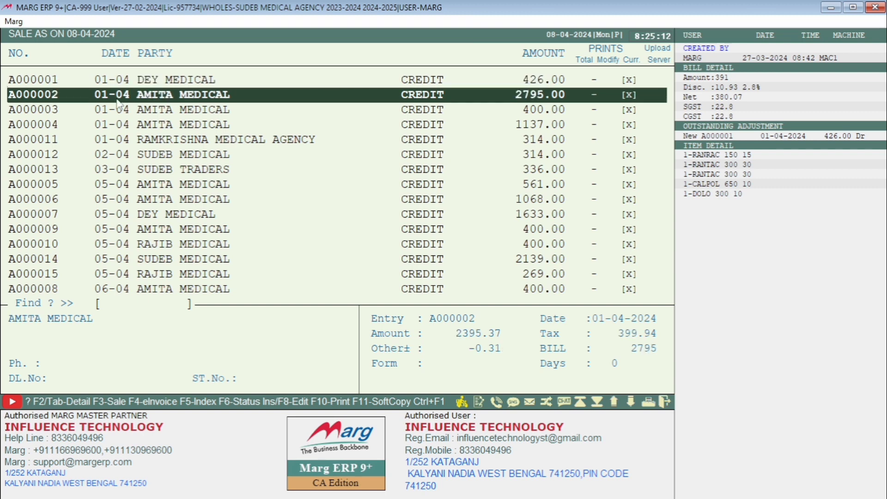
{"action": "left_click", "coordinate": [32, 154]}
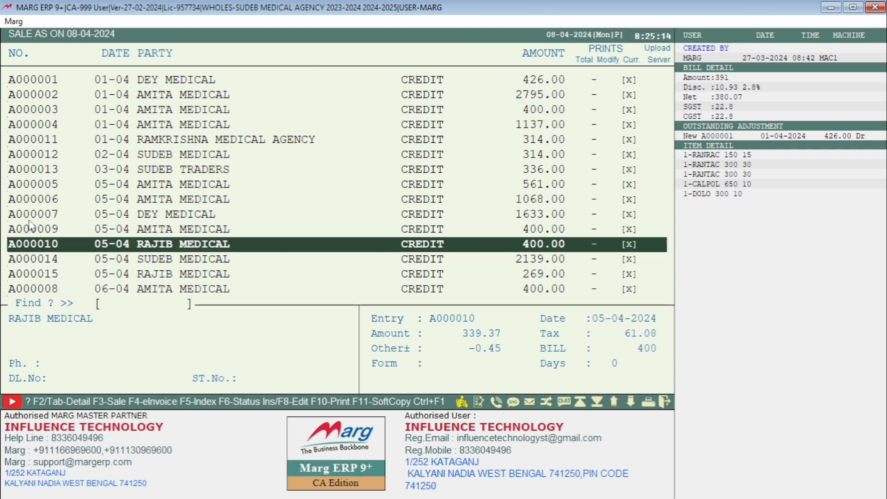